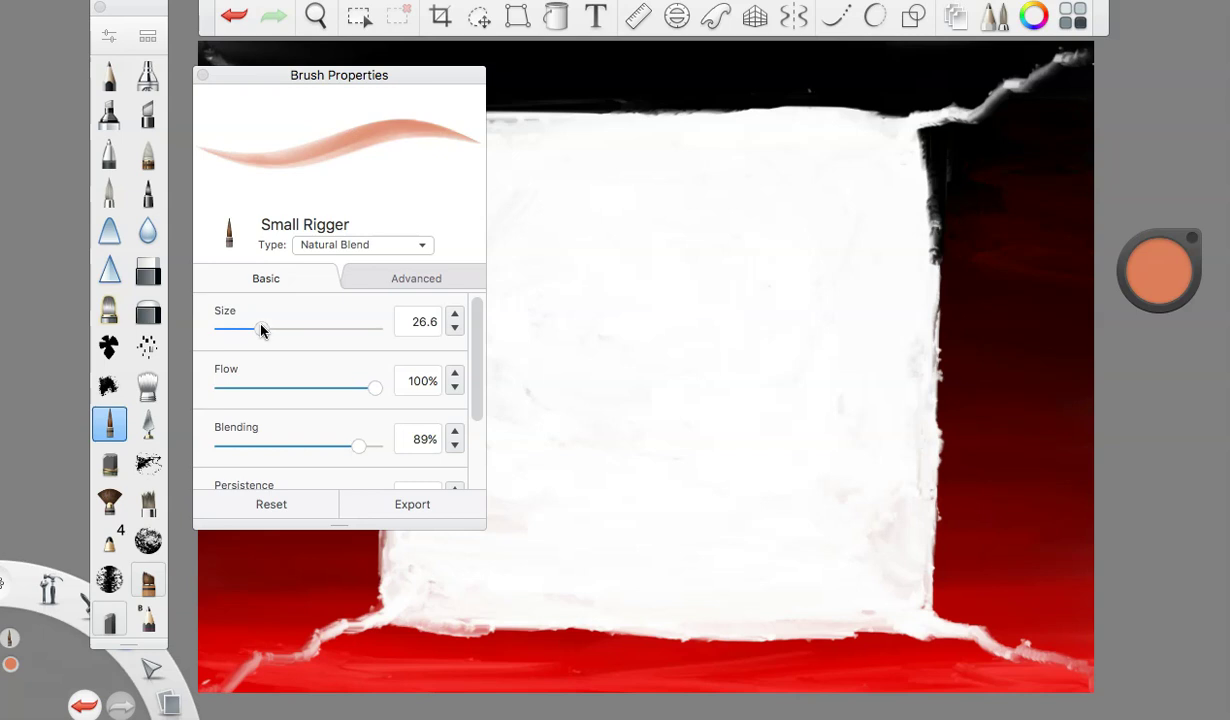
# - Paint a thick orange head-shaped ring on the white area with the Small Rigger brush at size 26.6, leaving the centre open
pyautogui.click(202, 76)
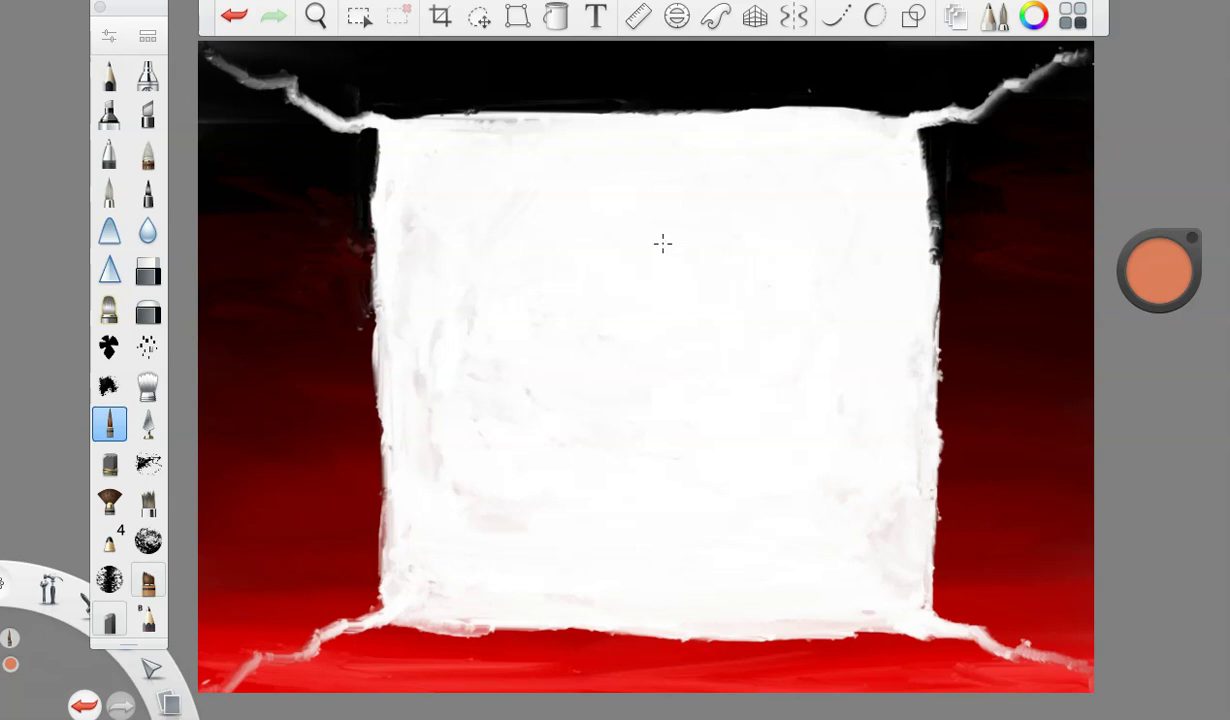
pyautogui.moveTo(575, 234)
pyautogui.mouseDown()
pyautogui.moveTo(667, 215)
pyautogui.moveTo(592, 232)
pyautogui.moveTo(649, 196)
pyautogui.moveTo(616, 199)
pyautogui.moveTo(712, 198)
pyautogui.moveTo(633, 200)
pyautogui.moveTo(569, 244)
pyautogui.moveTo(612, 203)
pyautogui.moveTo(556, 240)
pyautogui.moveTo(641, 193)
pyautogui.moveTo(696, 196)
pyautogui.moveTo(770, 273)
pyautogui.moveTo(725, 238)
pyautogui.moveTo(556, 264)
pyautogui.moveTo(676, 212)
pyautogui.moveTo(738, 247)
pyautogui.moveTo(745, 280)
pyautogui.moveTo(644, 237)
pyautogui.moveTo(555, 246)
pyautogui.moveTo(569, 225)
pyautogui.moveTo(640, 195)
pyautogui.mouseUp()
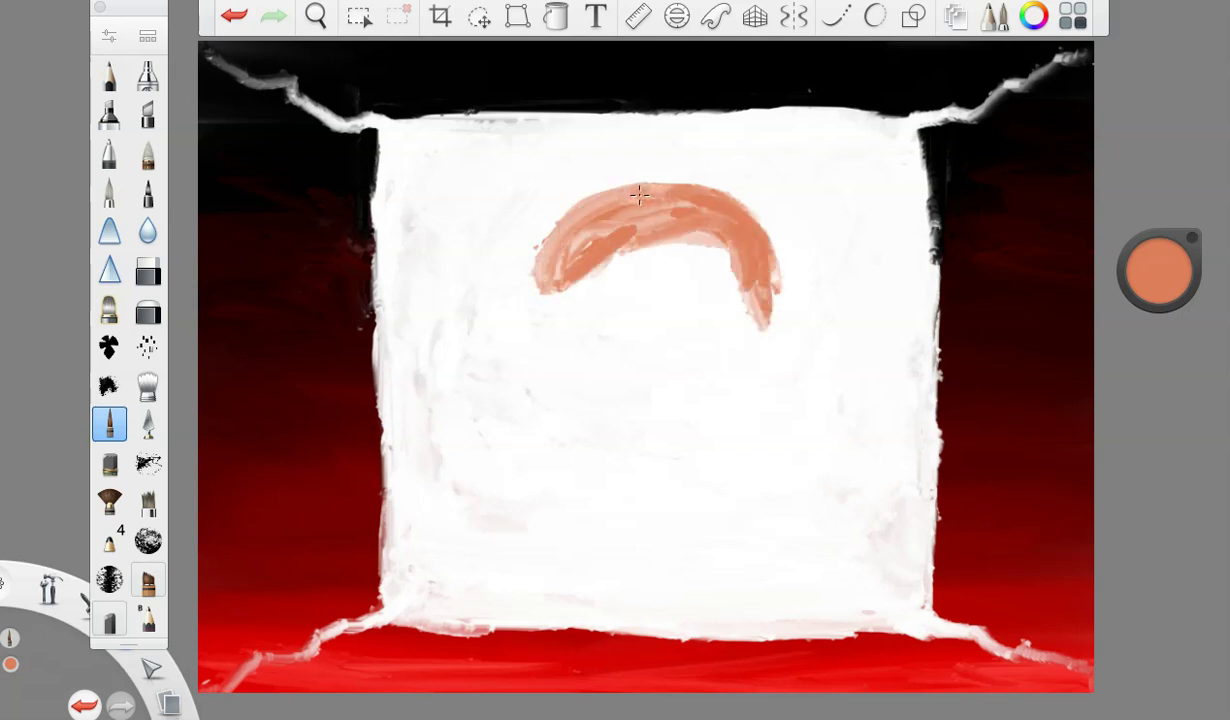
pyautogui.moveTo(567, 218)
pyautogui.mouseDown()
pyautogui.moveTo(629, 189)
pyautogui.moveTo(693, 186)
pyautogui.moveTo(744, 217)
pyautogui.moveTo(745, 283)
pyautogui.mouseUp()
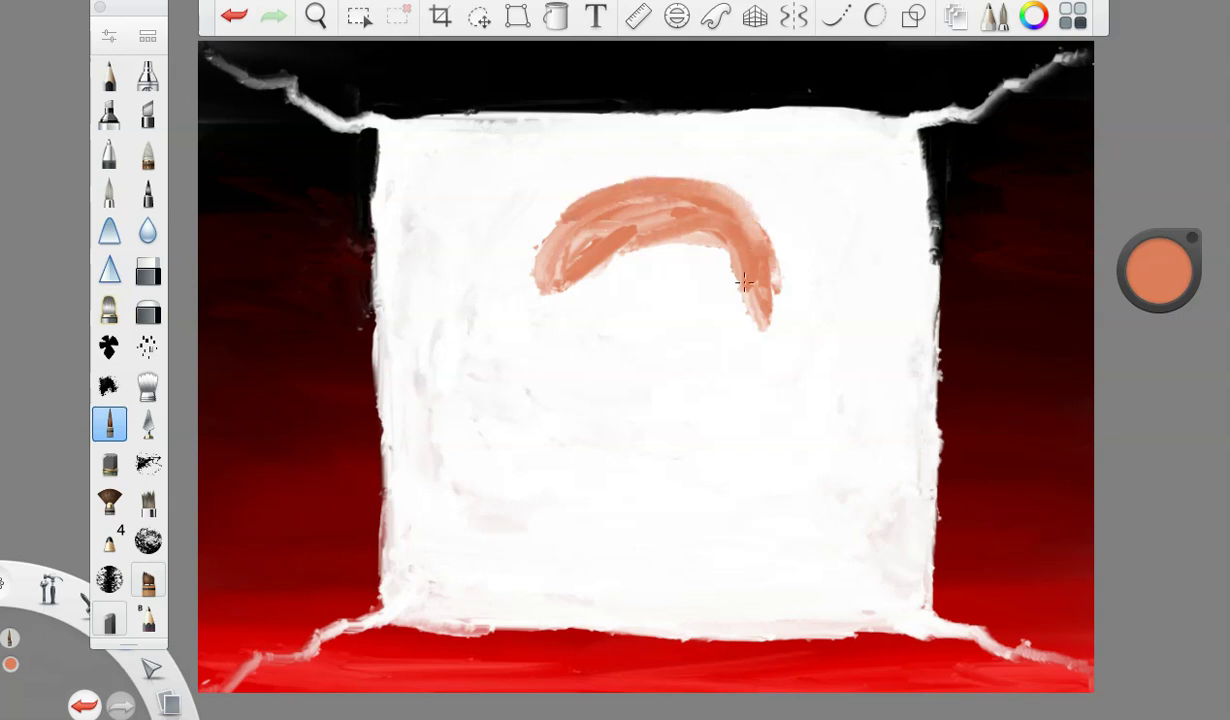
pyautogui.moveTo(563, 236)
pyautogui.mouseDown()
pyautogui.moveTo(540, 225)
pyautogui.moveTo(570, 205)
pyautogui.moveTo(515, 320)
pyautogui.moveTo(538, 338)
pyautogui.moveTo(548, 290)
pyautogui.moveTo(635, 237)
pyautogui.moveTo(720, 310)
pyautogui.moveTo(728, 400)
pyautogui.moveTo(750, 262)
pyautogui.moveTo(754, 327)
pyautogui.moveTo(690, 250)
pyautogui.moveTo(652, 242)
pyautogui.moveTo(710, 220)
pyautogui.moveTo(566, 277)
pyautogui.moveTo(600, 410)
pyautogui.moveTo(629, 390)
pyautogui.mouseUp()
pyautogui.moveTo(545, 340)
pyautogui.mouseDown()
pyautogui.moveTo(601, 431)
pyautogui.moveTo(589, 370)
pyautogui.mouseUp()
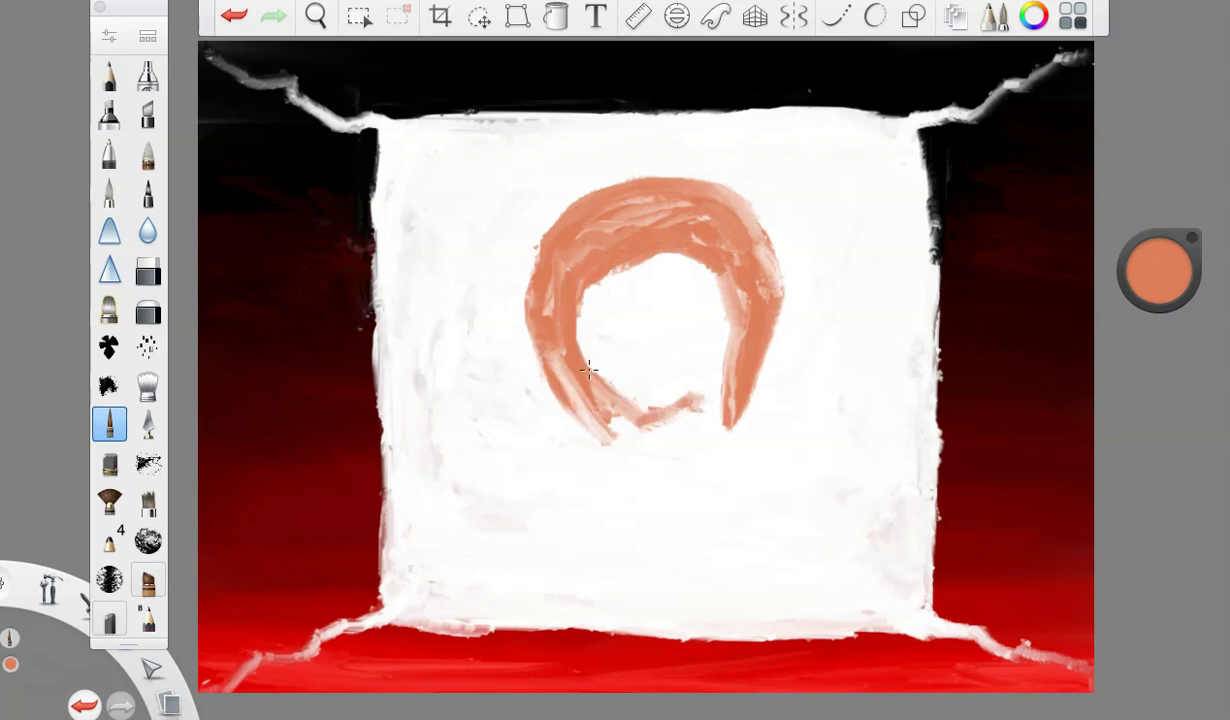
pyautogui.moveTo(724, 404)
pyautogui.mouseDown()
pyautogui.moveTo(682, 430)
pyautogui.moveTo(600, 426)
pyautogui.moveTo(568, 381)
pyautogui.moveTo(588, 438)
pyautogui.moveTo(541, 325)
pyautogui.mouseUp()
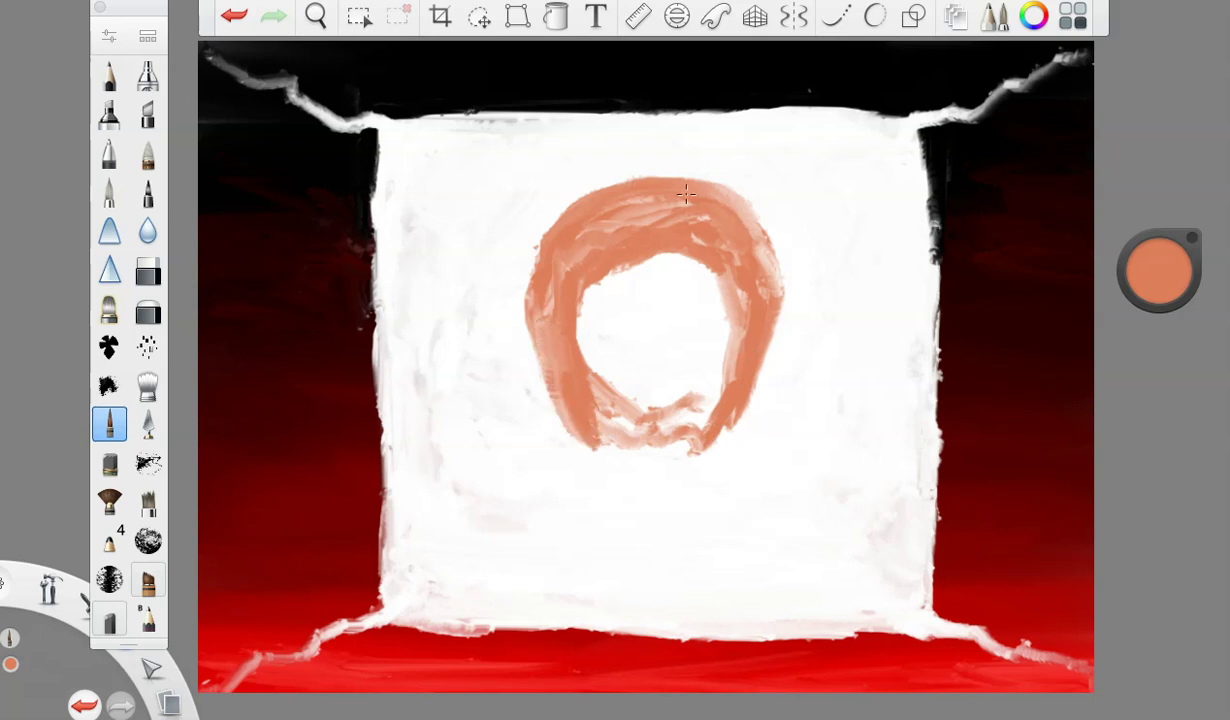
pyautogui.moveTo(571, 226)
pyautogui.mouseDown()
pyautogui.moveTo(601, 194)
pyautogui.moveTo(656, 176)
pyautogui.moveTo(710, 192)
pyautogui.mouseUp()
pyautogui.moveTo(577, 337)
pyautogui.mouseDown()
pyautogui.moveTo(592, 376)
pyautogui.moveTo(595, 280)
pyautogui.moveTo(665, 260)
pyautogui.moveTo(703, 268)
pyautogui.moveTo(725, 346)
pyautogui.moveTo(701, 415)
pyautogui.moveTo(606, 440)
pyautogui.moveTo(605, 465)
pyautogui.moveTo(645, 468)
pyautogui.moveTo(689, 438)
pyautogui.moveTo(638, 462)
pyautogui.moveTo(578, 422)
pyautogui.moveTo(589, 447)
pyautogui.moveTo(580, 440)
pyautogui.moveTo(664, 453)
pyautogui.moveTo(710, 433)
pyautogui.moveTo(700, 470)
pyautogui.moveTo(729, 410)
pyautogui.moveTo(707, 454)
pyautogui.moveTo(618, 471)
pyautogui.moveTo(688, 442)
pyautogui.mouseUp()
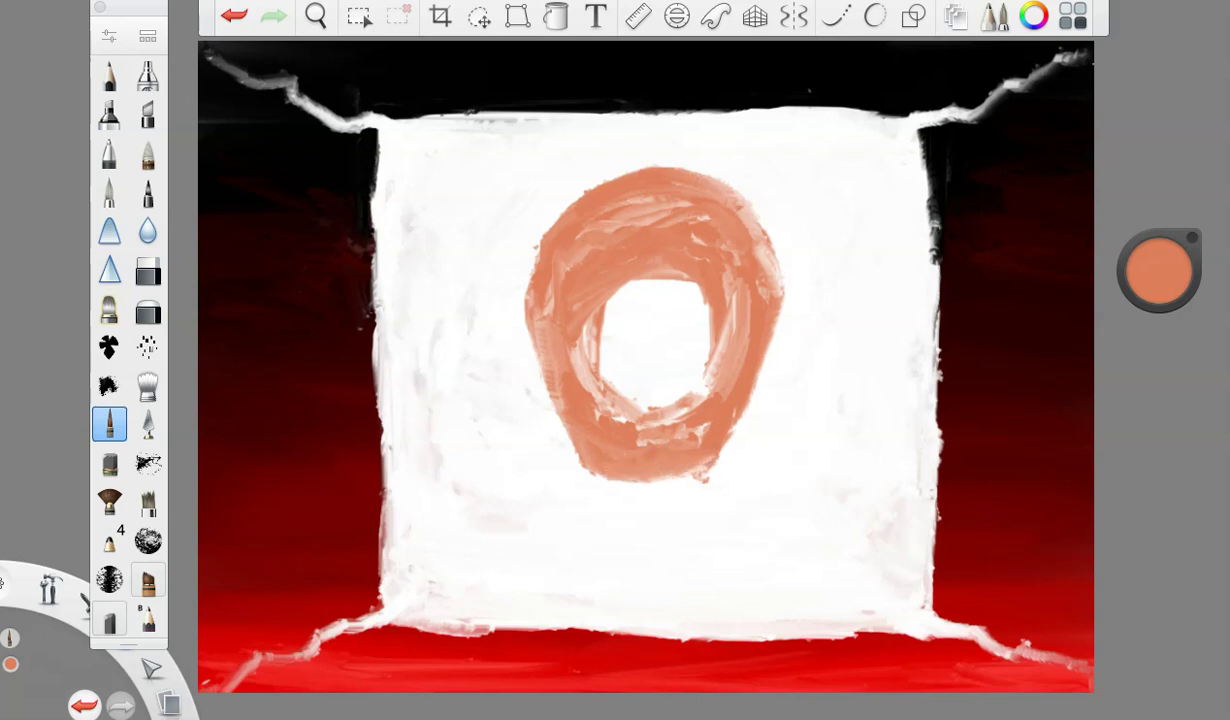
# - Shade the inner rim of the head's opening with progressively darker orange-brown strokes
pyautogui.moveTo(1158, 278); pyautogui.dragTo(1156, 345)
pyautogui.moveTo(624, 273)
pyautogui.mouseDown()
pyautogui.moveTo(582, 395)
pyautogui.moveTo(591, 300)
pyautogui.moveTo(615, 281)
pyautogui.moveTo(715, 258)
pyautogui.moveTo(622, 267)
pyautogui.moveTo(707, 279)
pyautogui.moveTo(619, 276)
pyautogui.moveTo(569, 303)
pyautogui.moveTo(715, 248)
pyautogui.moveTo(635, 285)
pyautogui.moveTo(680, 272)
pyautogui.moveTo(703, 287)
pyautogui.moveTo(719, 344)
pyautogui.moveTo(679, 427)
pyautogui.moveTo(729, 320)
pyautogui.moveTo(719, 373)
pyautogui.moveTo(734, 285)
pyautogui.mouseUp()
pyautogui.moveTo(713, 367)
pyautogui.mouseDown()
pyautogui.moveTo(631, 425)
pyautogui.moveTo(721, 354)
pyautogui.moveTo(693, 410)
pyautogui.moveTo(590, 399)
pyautogui.moveTo(693, 402)
pyautogui.moveTo(611, 406)
pyautogui.moveTo(578, 325)
pyautogui.moveTo(611, 406)
pyautogui.moveTo(582, 332)
pyautogui.moveTo(602, 392)
pyautogui.moveTo(663, 430)
pyautogui.moveTo(573, 381)
pyautogui.mouseUp()
pyautogui.moveTo(1152, 272); pyautogui.dragTo(1158, 340)
pyautogui.moveTo(624, 281)
pyautogui.mouseDown()
pyautogui.moveTo(588, 330)
pyautogui.moveTo(602, 292)
pyautogui.moveTo(663, 267)
pyautogui.moveTo(622, 280)
pyautogui.moveTo(677, 274)
pyautogui.moveTo(701, 288)
pyautogui.moveTo(723, 366)
pyautogui.moveTo(716, 345)
pyautogui.moveTo(682, 408)
pyautogui.moveTo(661, 414)
pyautogui.moveTo(593, 376)
pyautogui.moveTo(668, 420)
pyautogui.moveTo(728, 328)
pyautogui.moveTo(700, 276)
pyautogui.moveTo(639, 253)
pyautogui.moveTo(577, 323)
pyautogui.mouseUp()
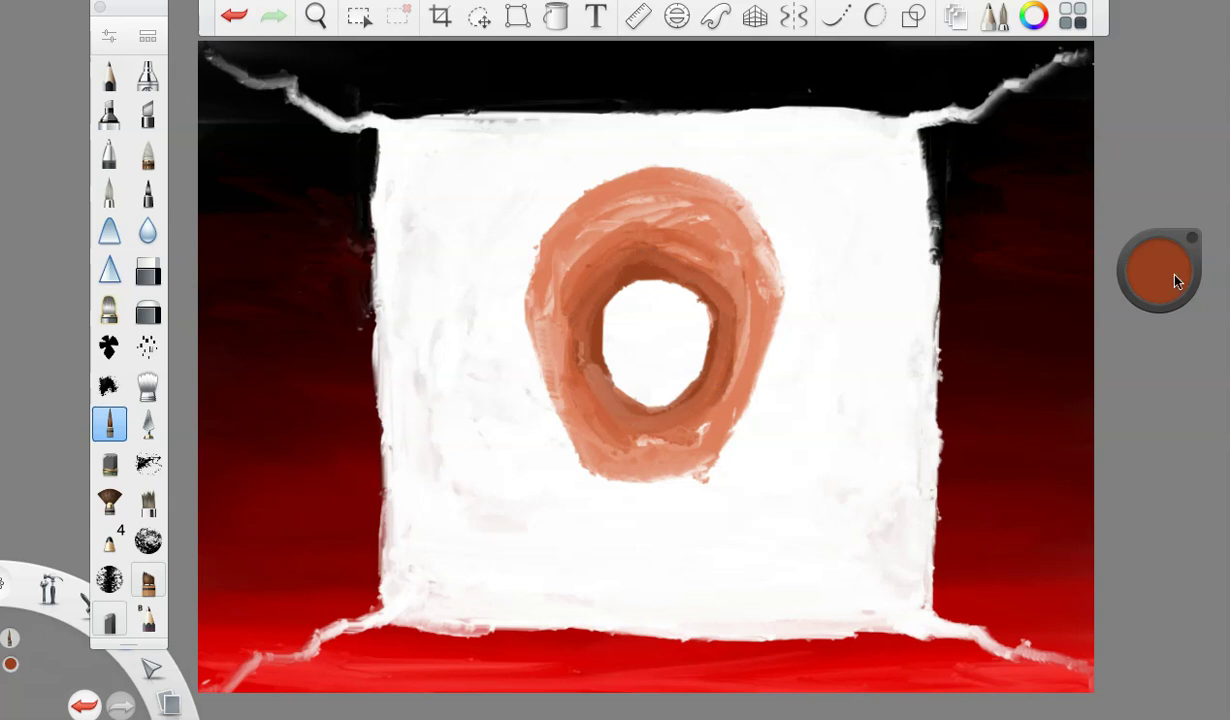
# - Outline a neck below the head in lighter orange with the brush size at 13.0, undoing the last stray stroke
pyautogui.moveTo(1163, 282); pyautogui.dragTo(1148, 160)
pyautogui.click(109, 36)
pyautogui.moveTo(220, 332); pyautogui.dragTo(242, 334)
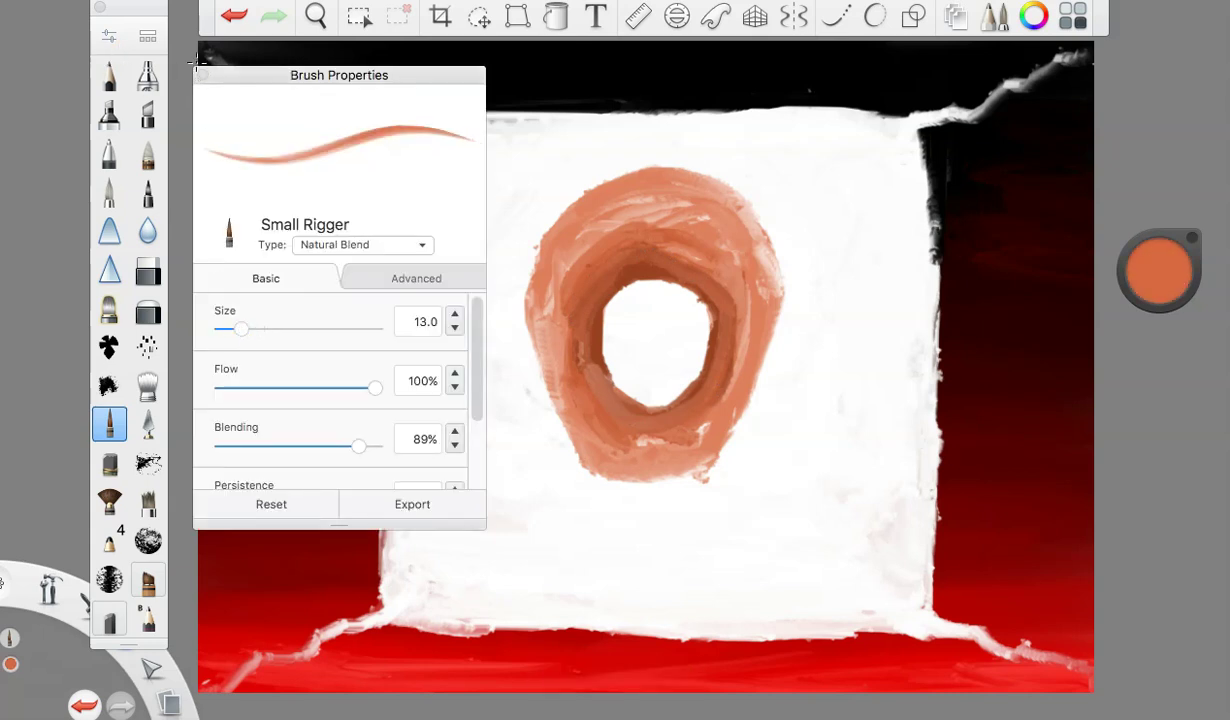
pyautogui.click(203, 75)
pyautogui.moveTo(588, 458); pyautogui.dragTo(599, 566)
pyautogui.moveTo(708, 452)
pyautogui.mouseDown()
pyautogui.moveTo(689, 568)
pyautogui.moveTo(593, 572)
pyautogui.moveTo(691, 564)
pyautogui.moveTo(614, 580)
pyautogui.moveTo(599, 538)
pyautogui.mouseUp()
pyautogui.moveTo(572, 461)
pyautogui.mouseDown()
pyautogui.moveTo(620, 477)
pyautogui.moveTo(678, 470)
pyautogui.moveTo(734, 413)
pyautogui.moveTo(691, 470)
pyautogui.moveTo(625, 474)
pyautogui.moveTo(574, 435)
pyautogui.moveTo(566, 446)
pyautogui.moveTo(564, 422)
pyautogui.moveTo(595, 575)
pyautogui.mouseUp()
pyautogui.click(234, 16)
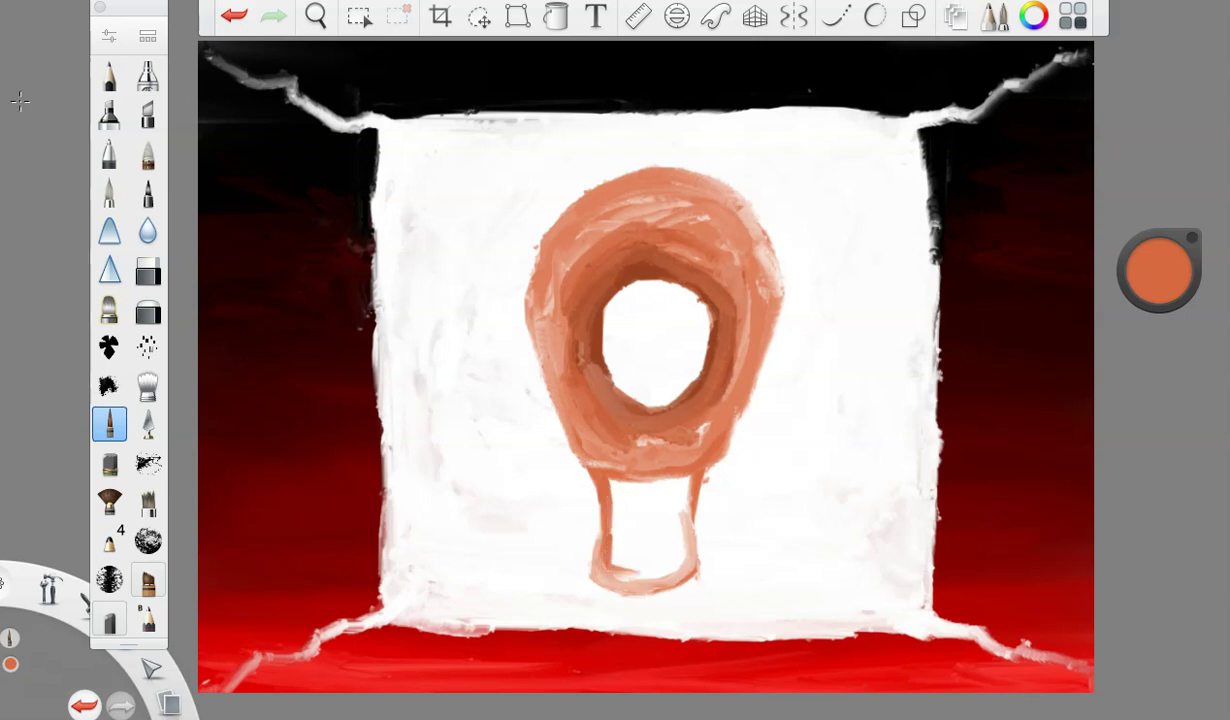
# - Fill the neck with orange using a slightly larger brush, and shade its edges with a darker orange
pyautogui.click(109, 36)
pyautogui.moveTo(241, 329); pyautogui.dragTo(246, 329)
pyautogui.click(205, 77)
pyautogui.moveTo(616, 498)
pyautogui.mouseDown()
pyautogui.moveTo(638, 581)
pyautogui.moveTo(606, 551)
pyautogui.moveTo(623, 544)
pyautogui.moveTo(623, 487)
pyautogui.moveTo(674, 486)
pyautogui.moveTo(627, 494)
pyautogui.moveTo(618, 538)
pyautogui.moveTo(584, 560)
pyautogui.moveTo(602, 513)
pyautogui.moveTo(634, 573)
pyautogui.moveTo(656, 575)
pyautogui.moveTo(685, 562)
pyautogui.moveTo(648, 551)
pyautogui.moveTo(627, 495)
pyautogui.moveTo(651, 496)
pyautogui.moveTo(625, 517)
pyautogui.moveTo(632, 541)
pyautogui.moveTo(688, 480)
pyautogui.moveTo(662, 560)
pyautogui.moveTo(664, 511)
pyautogui.moveTo(640, 540)
pyautogui.mouseUp()
pyautogui.hotkey('ctrl', 'z')
pyautogui.moveTo(1165, 257); pyautogui.dragTo(1161, 354)
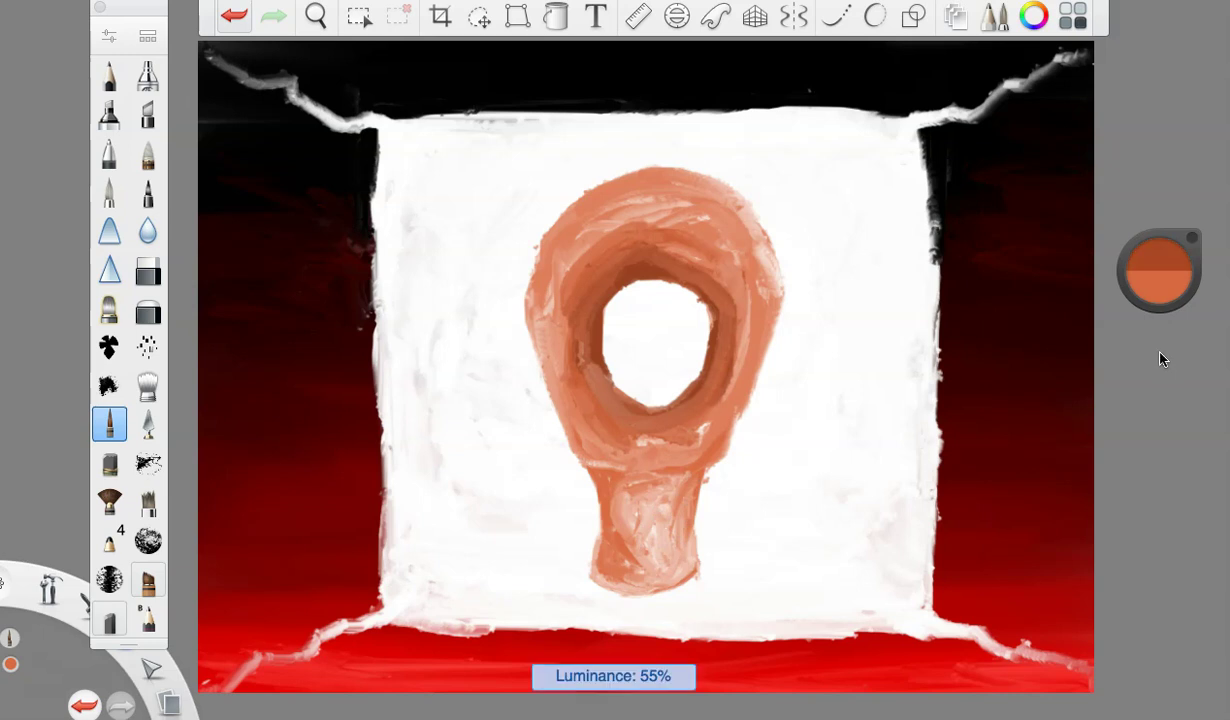
pyautogui.moveTo(598, 455)
pyautogui.mouseDown()
pyautogui.moveTo(618, 534)
pyautogui.moveTo(604, 572)
pyautogui.moveTo(631, 571)
pyautogui.moveTo(627, 514)
pyautogui.moveTo(606, 485)
pyautogui.moveTo(686, 516)
pyautogui.mouseUp()
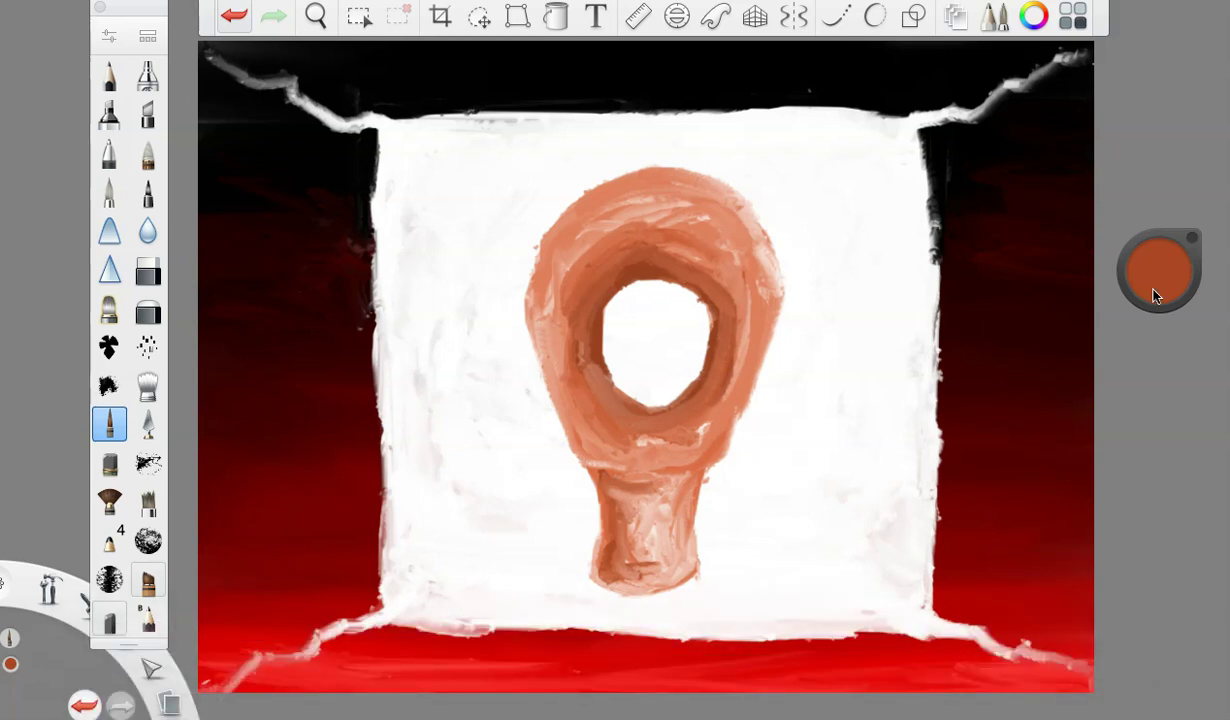
# - Deepen the shadow around the opening's inner edge with dark brown, blending it outward with a slightly lighter brown
pyautogui.moveTo(1153, 295); pyautogui.dragTo(1148, 380)
pyautogui.moveTo(592, 286)
pyautogui.mouseDown()
pyautogui.moveTo(589, 332)
pyautogui.moveTo(600, 288)
pyautogui.moveTo(617, 393)
pyautogui.moveTo(611, 380)
pyautogui.moveTo(668, 413)
pyautogui.moveTo(596, 381)
pyautogui.moveTo(583, 322)
pyautogui.moveTo(640, 268)
pyautogui.moveTo(609, 292)
pyautogui.moveTo(694, 279)
pyautogui.moveTo(633, 284)
pyautogui.moveTo(717, 302)
pyautogui.moveTo(714, 404)
pyautogui.moveTo(705, 365)
pyautogui.moveTo(704, 386)
pyautogui.moveTo(654, 409)
pyautogui.moveTo(716, 320)
pyautogui.moveTo(690, 415)
pyautogui.moveTo(730, 323)
pyautogui.moveTo(602, 279)
pyautogui.mouseUp()
pyautogui.moveTo(703, 310)
pyautogui.mouseDown()
pyautogui.moveTo(699, 388)
pyautogui.moveTo(660, 409)
pyautogui.moveTo(618, 397)
pyautogui.moveTo(697, 393)
pyautogui.moveTo(706, 347)
pyautogui.mouseUp()
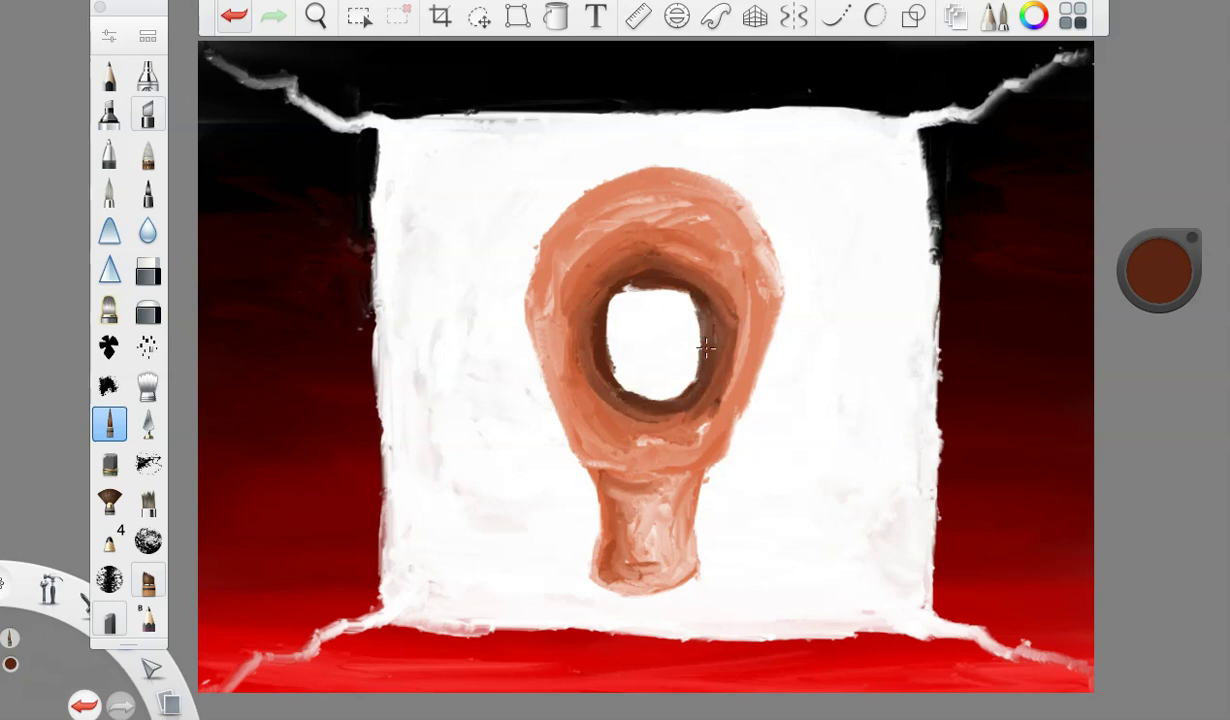
pyautogui.moveTo(1203, 284); pyautogui.dragTo(1108, 203)
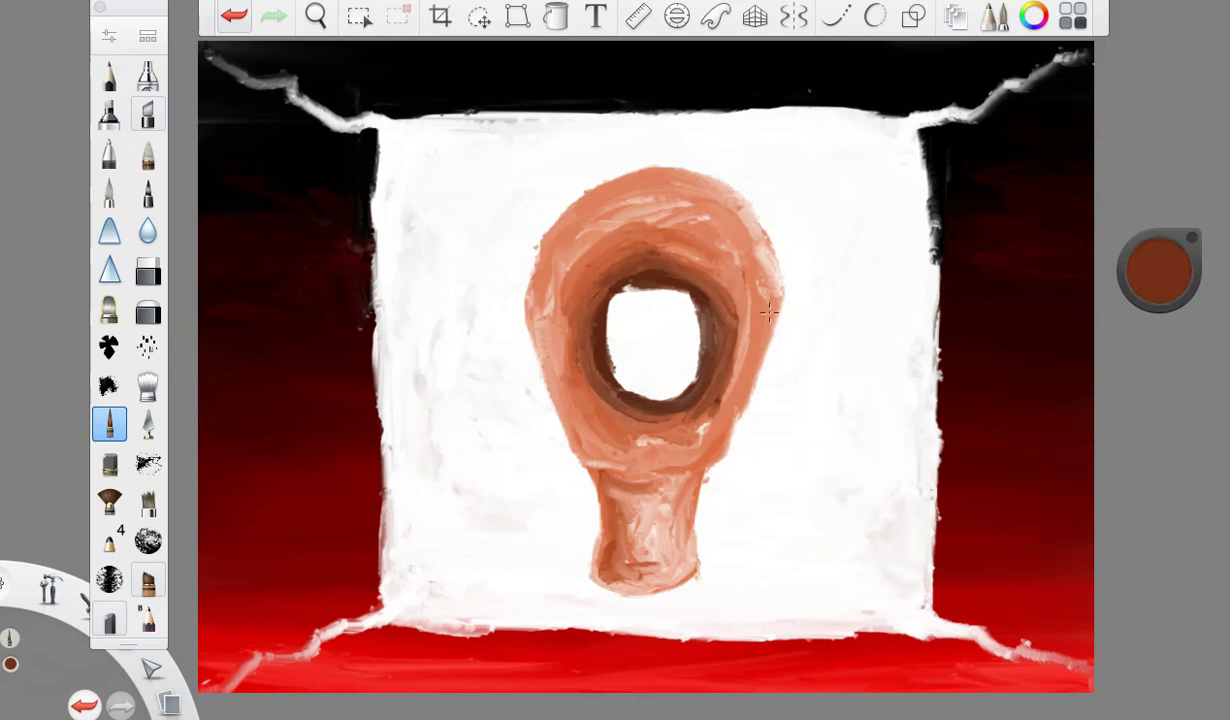
pyautogui.moveTo(633, 403); pyautogui.dragTo(588, 392)
pyautogui.moveTo(586, 338)
pyautogui.mouseDown()
pyautogui.moveTo(595, 382)
pyautogui.moveTo(601, 294)
pyautogui.moveTo(656, 266)
pyautogui.moveTo(598, 300)
pyautogui.moveTo(691, 284)
pyautogui.moveTo(712, 318)
pyautogui.mouseUp()
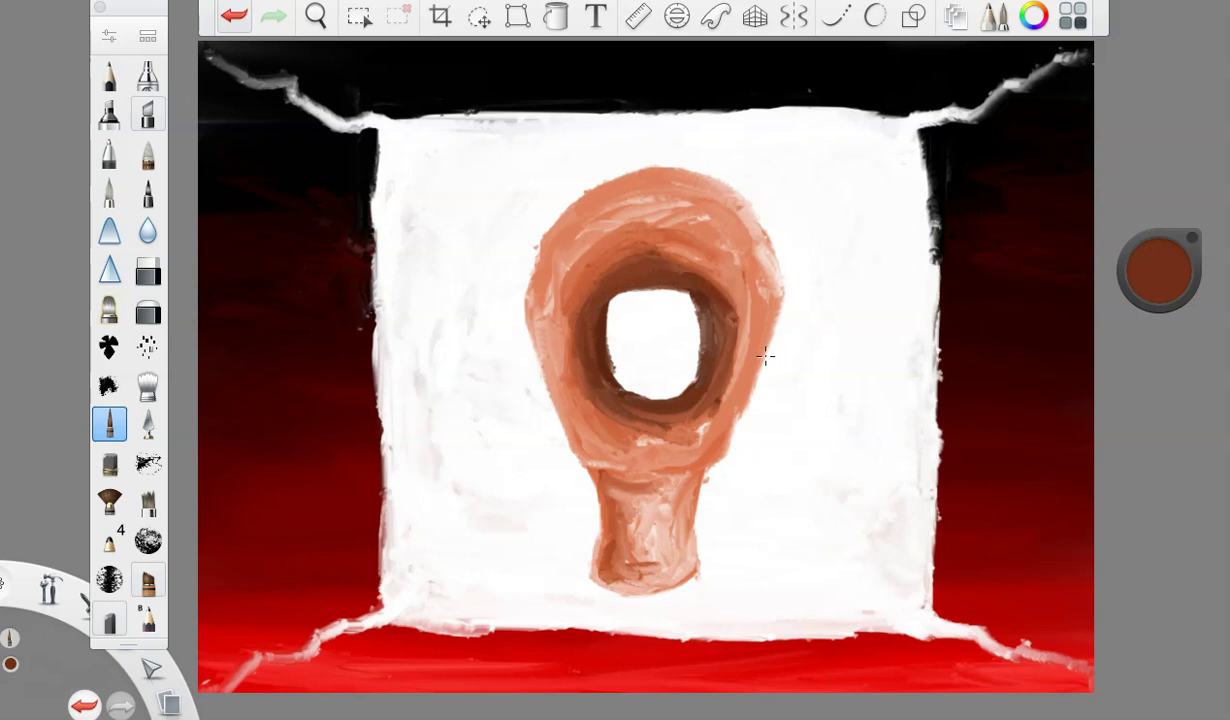
# - Blend the outer edge of the dark ring into the head with bright orange strokes
pyautogui.moveTo(1165, 280); pyautogui.dragTo(1105, 115)
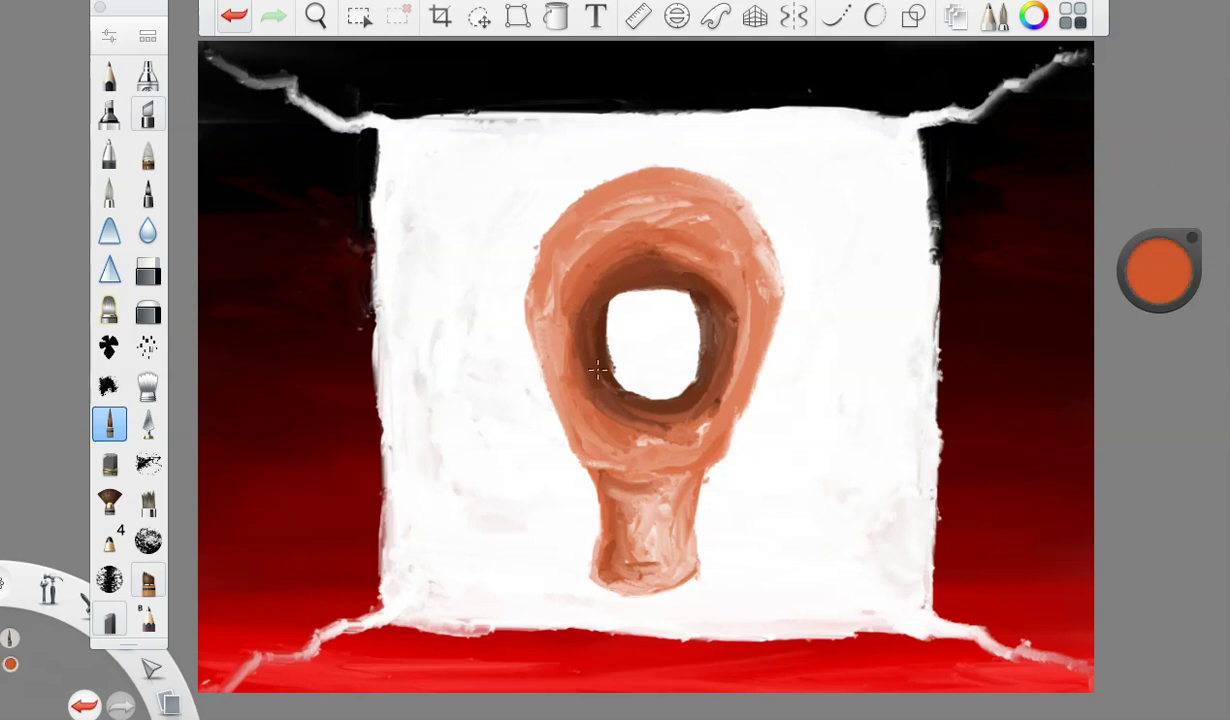
pyautogui.moveTo(568, 355)
pyautogui.mouseDown()
pyautogui.moveTo(570, 382)
pyautogui.moveTo(562, 300)
pyautogui.mouseUp()
pyautogui.moveTo(742, 300); pyautogui.dragTo(726, 386)
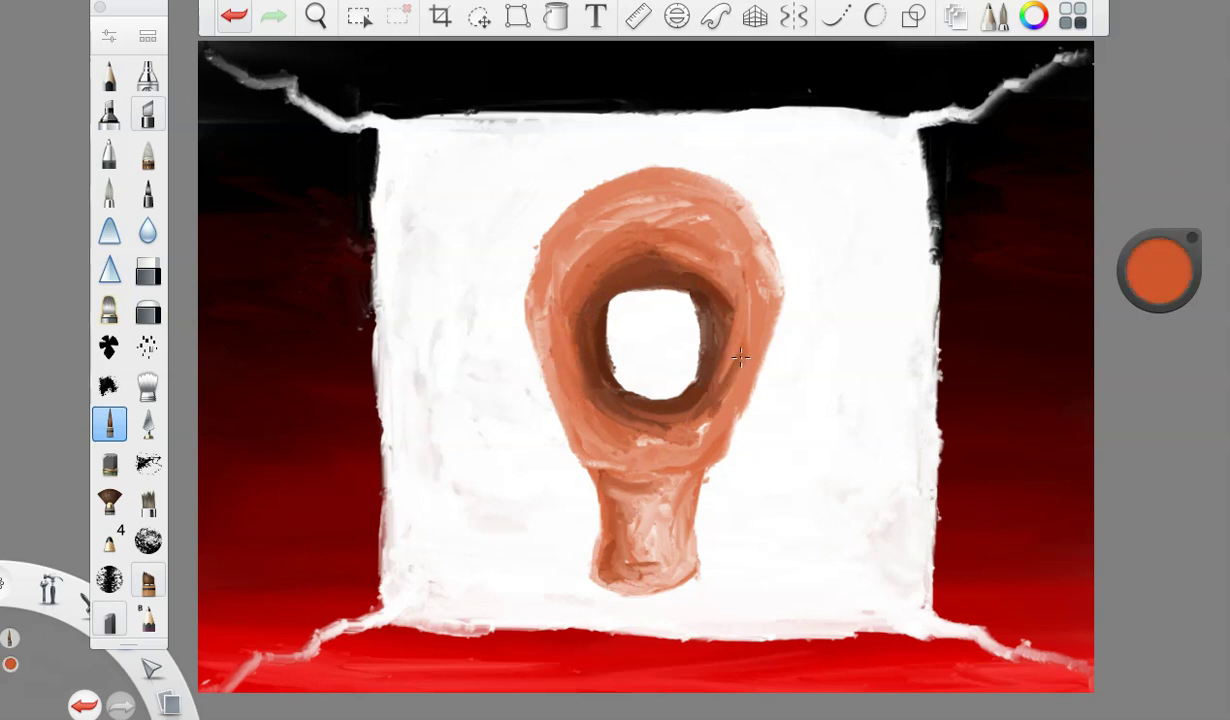
# - Paint a horizontal and a vertical orange bar crossing over the head's opening, undoing the last stray stroke
pyautogui.moveTo(562, 348)
pyautogui.mouseDown()
pyautogui.moveTo(723, 338)
pyautogui.moveTo(545, 345)
pyautogui.mouseUp()
pyautogui.moveTo(712, 360)
pyautogui.mouseDown()
pyautogui.moveTo(720, 298)
pyautogui.moveTo(745, 362)
pyautogui.mouseUp()
pyautogui.moveTo(643, 233)
pyautogui.mouseDown()
pyautogui.moveTo(650, 430)
pyautogui.moveTo(644, 249)
pyautogui.moveTo(589, 222)
pyautogui.moveTo(623, 204)
pyautogui.mouseUp()
pyautogui.moveTo(628, 434); pyautogui.dragTo(665, 455)
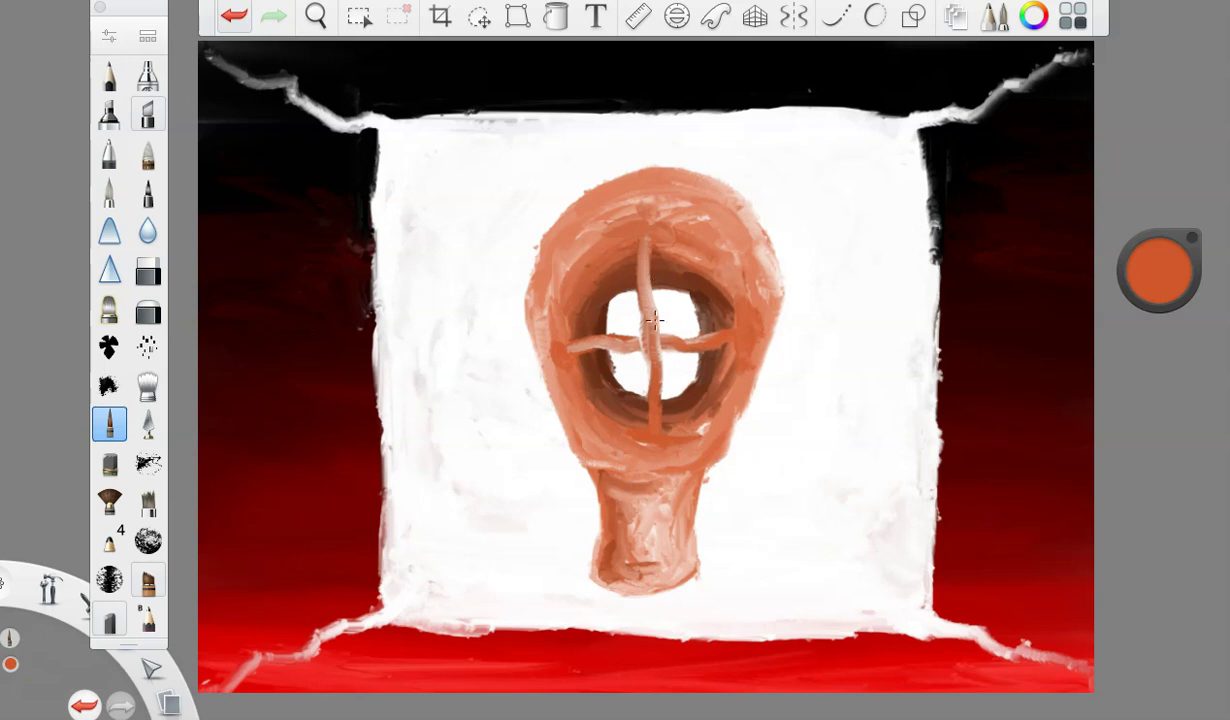
pyautogui.hotkey('ctrl', 'z')
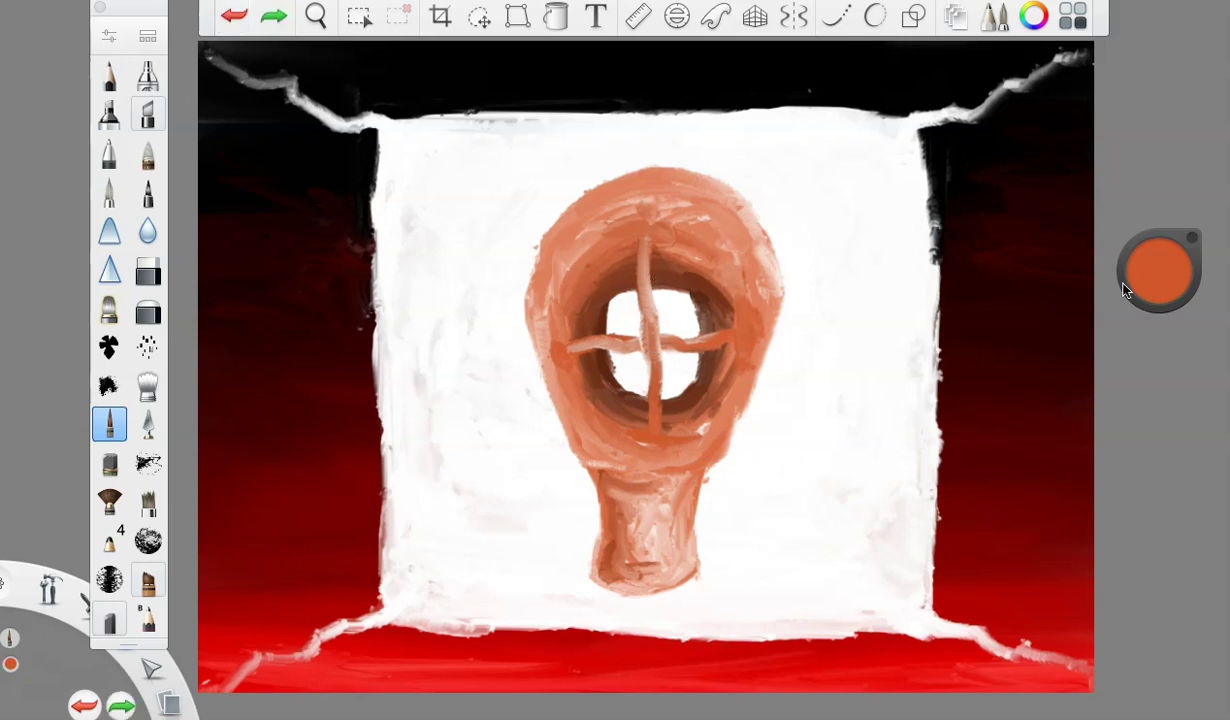
# - Add darker orange shading along both crossing bars with a smaller brush
pyautogui.moveTo(1183, 268); pyautogui.dragTo(1160, 345)
pyautogui.click(109, 36)
pyautogui.moveTo(245, 330); pyautogui.dragTo(238, 331)
pyautogui.click(202, 75)
pyautogui.moveTo(643, 237); pyautogui.dragTo(655, 422)
pyautogui.moveTo(541, 348); pyautogui.dragTo(742, 331)
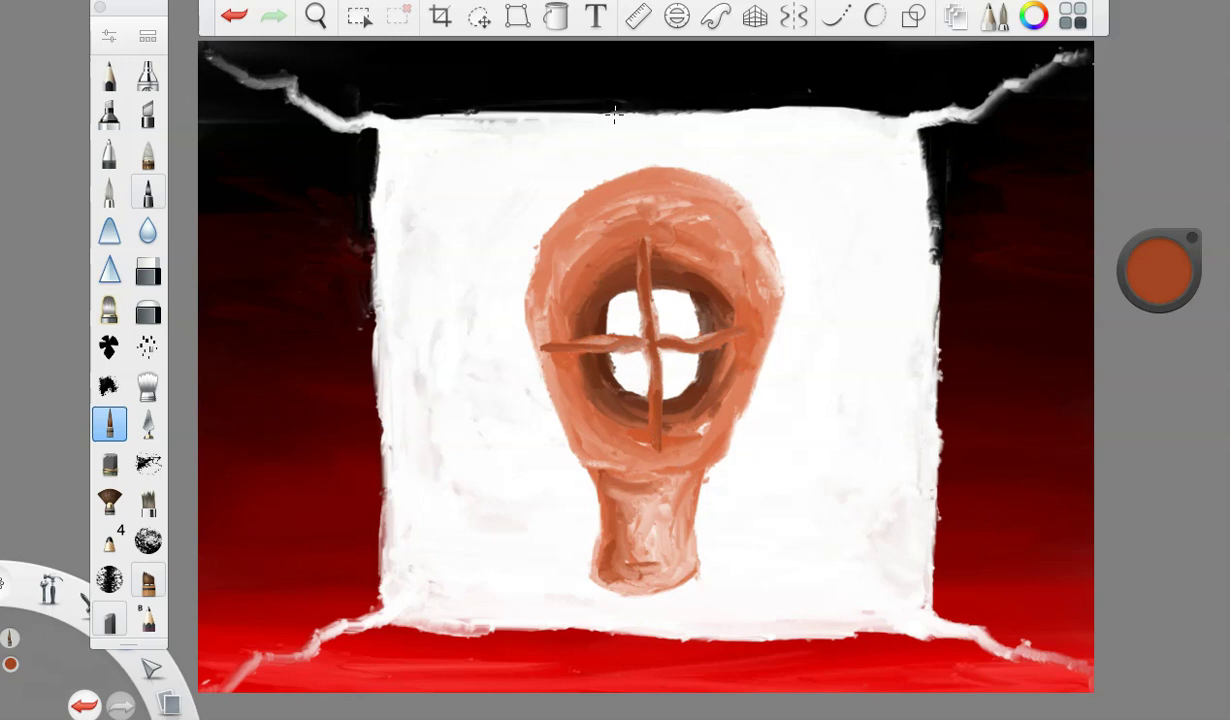
# - Blend the ends of the crossing bars into the head with lighter orange, and add matching strokes to the neck
pyautogui.moveTo(1163, 270); pyautogui.dragTo(1167, 198)
pyautogui.moveTo(534, 318); pyautogui.dragTo(549, 342)
pyautogui.moveTo(651, 440); pyautogui.dragTo(660, 452)
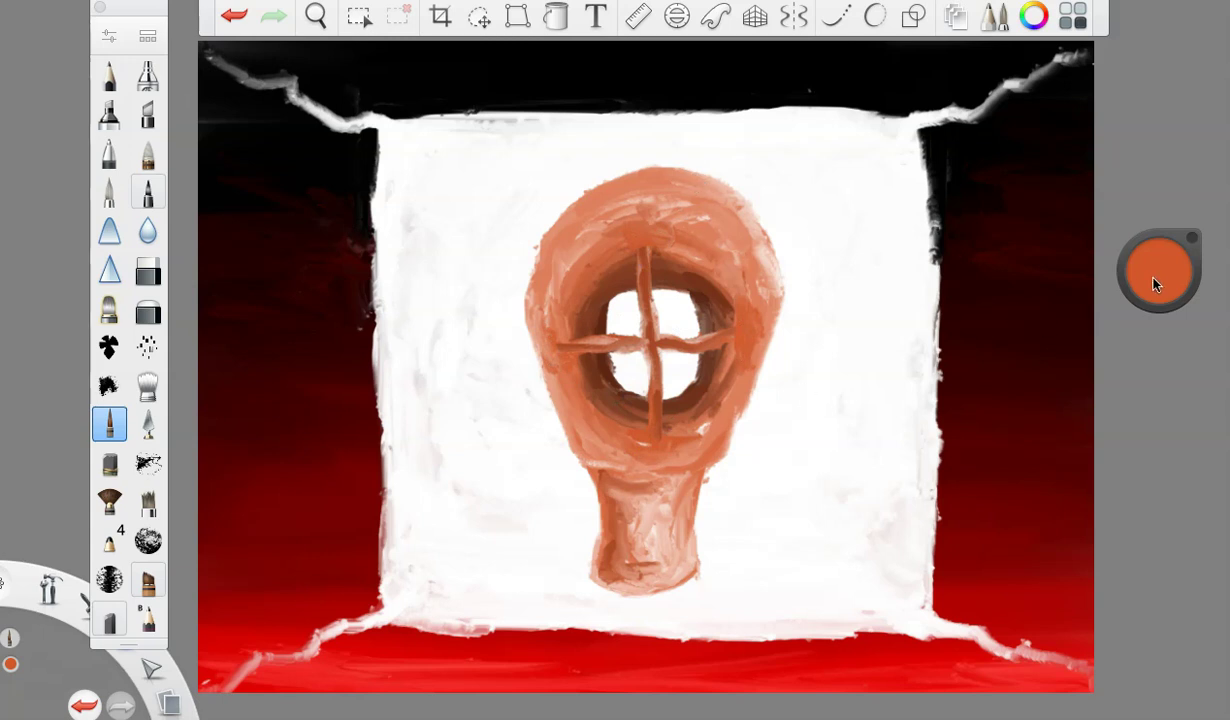
pyautogui.moveTo(616, 502); pyautogui.dragTo(626, 576)
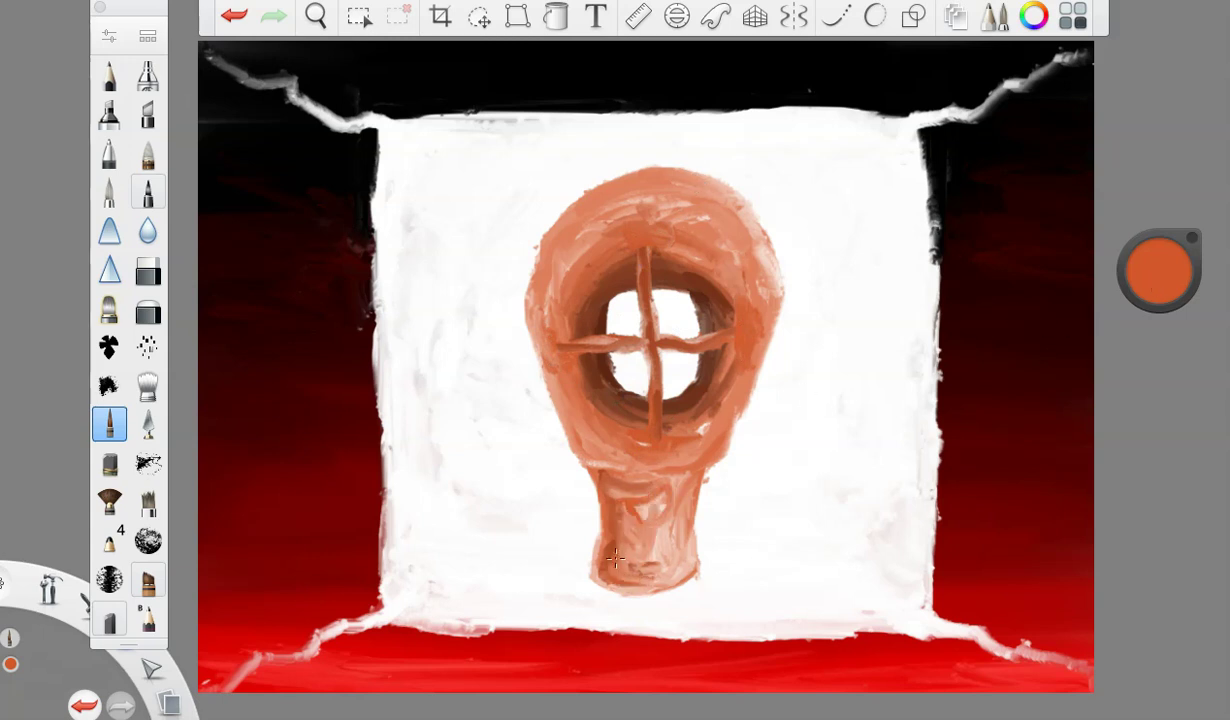
# - Paint a very dark shadow under the chin, and blend it upward into the lower face with medium orange-brown
pyautogui.moveTo(1160, 270); pyautogui.dragTo(1172, 489)
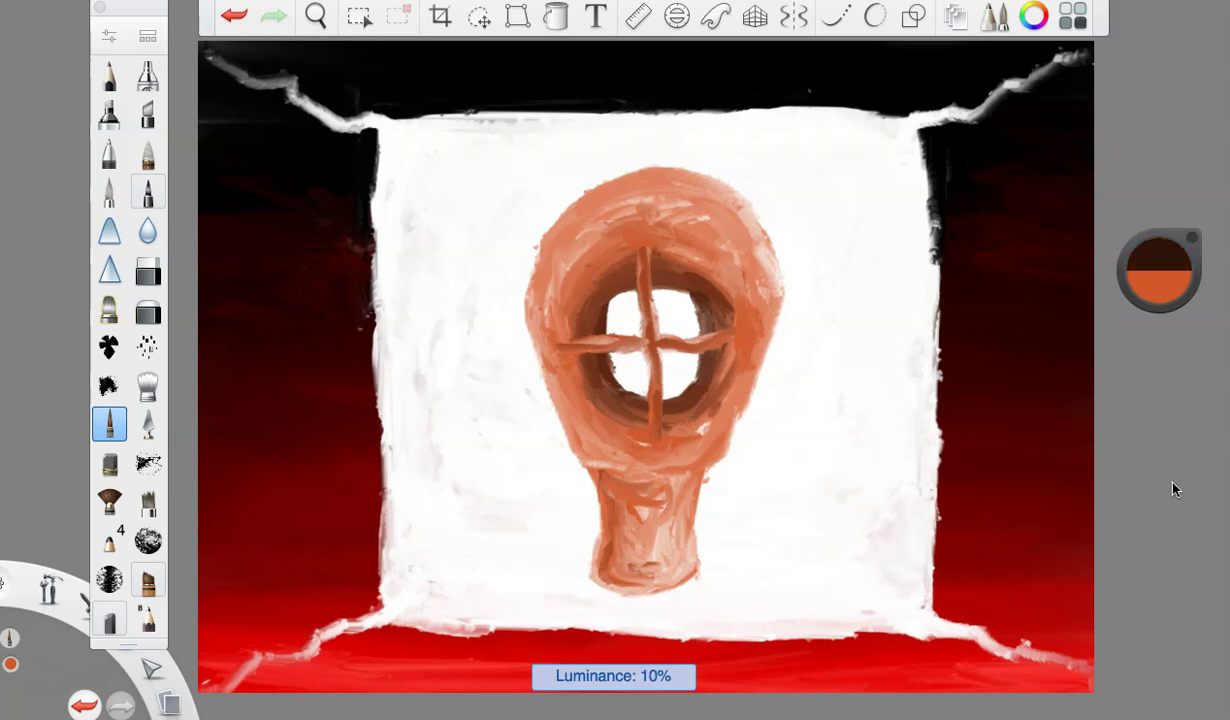
pyautogui.moveTo(580, 449)
pyautogui.mouseDown()
pyautogui.moveTo(674, 467)
pyautogui.moveTo(600, 459)
pyautogui.moveTo(562, 415)
pyautogui.moveTo(687, 477)
pyautogui.mouseUp()
pyautogui.hotkey('ctrl', 'z')
pyautogui.moveTo(1161, 268); pyautogui.dragTo(1176, 155)
pyautogui.moveTo(645, 463)
pyautogui.mouseDown()
pyautogui.moveTo(686, 461)
pyautogui.moveTo(604, 455)
pyautogui.moveTo(565, 395)
pyautogui.moveTo(675, 437)
pyautogui.moveTo(600, 440)
pyautogui.moveTo(573, 402)
pyautogui.mouseUp()
pyautogui.moveTo(1160, 288); pyautogui.dragTo(1153, 181)
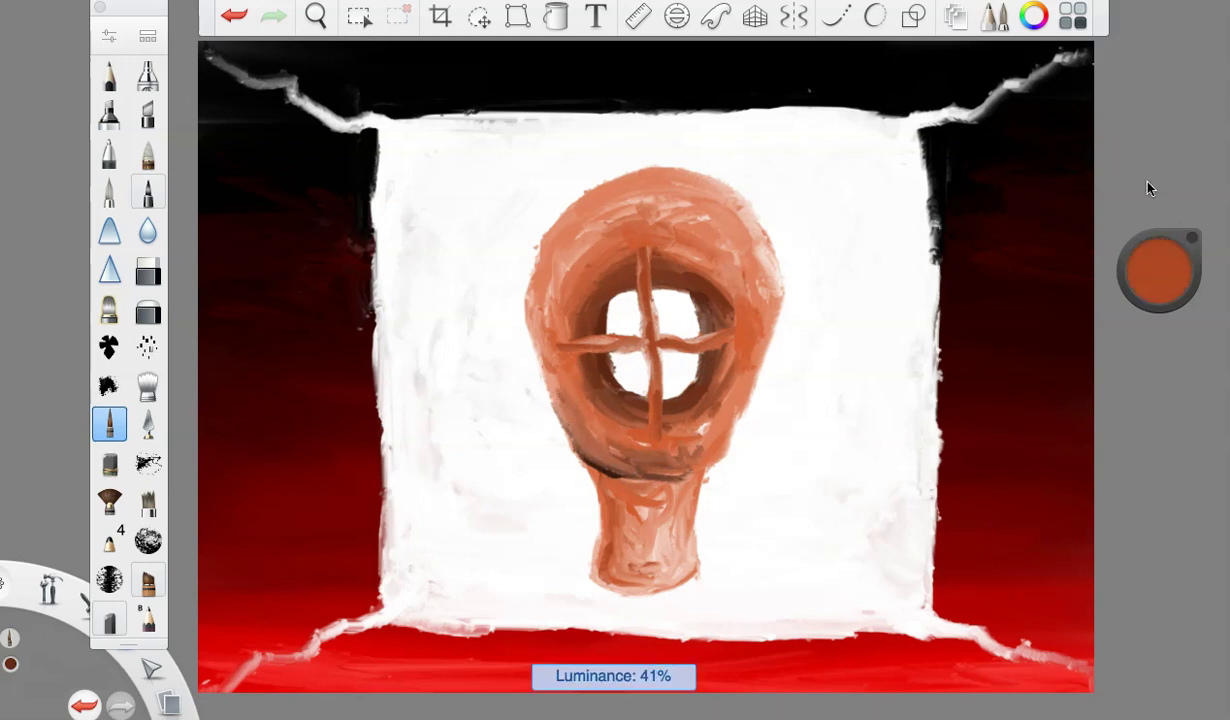
pyautogui.moveTo(692, 447); pyautogui.dragTo(582, 410)
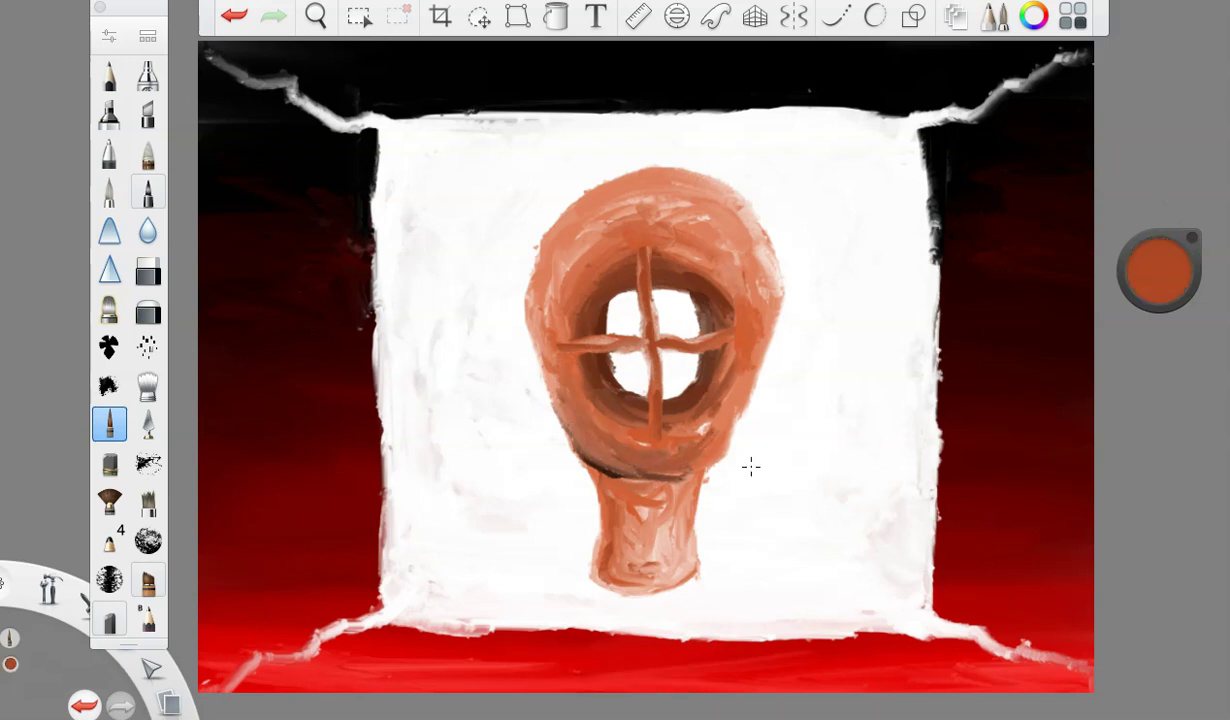
# - Shade the left side of the neck with dark brown, and soften it with a lighter brown
pyautogui.moveTo(1162, 271); pyautogui.dragTo(1160, 425)
pyautogui.moveTo(585, 440)
pyautogui.mouseDown()
pyautogui.moveTo(580, 508)
pyautogui.moveTo(600, 572)
pyautogui.moveTo(632, 586)
pyautogui.mouseUp()
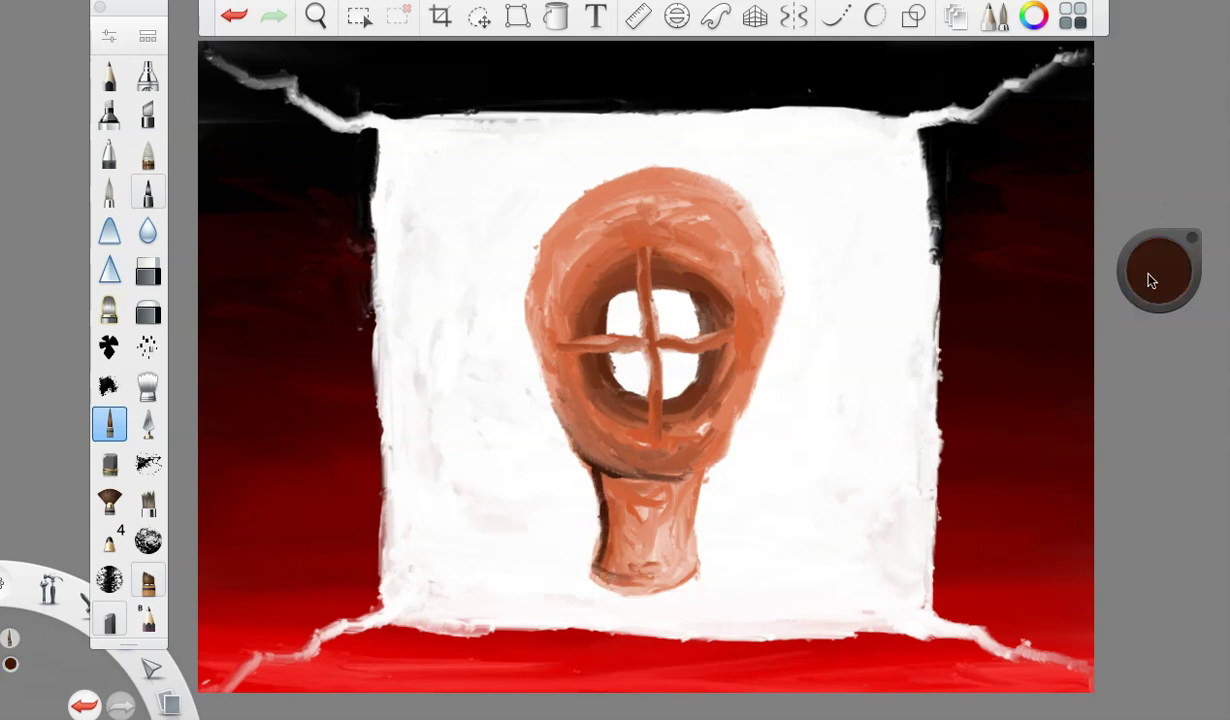
pyautogui.moveTo(1150, 280); pyautogui.dragTo(1159, 175)
pyautogui.moveTo(588, 458)
pyautogui.mouseDown()
pyautogui.moveTo(581, 540)
pyautogui.moveTo(604, 558)
pyautogui.mouseUp()
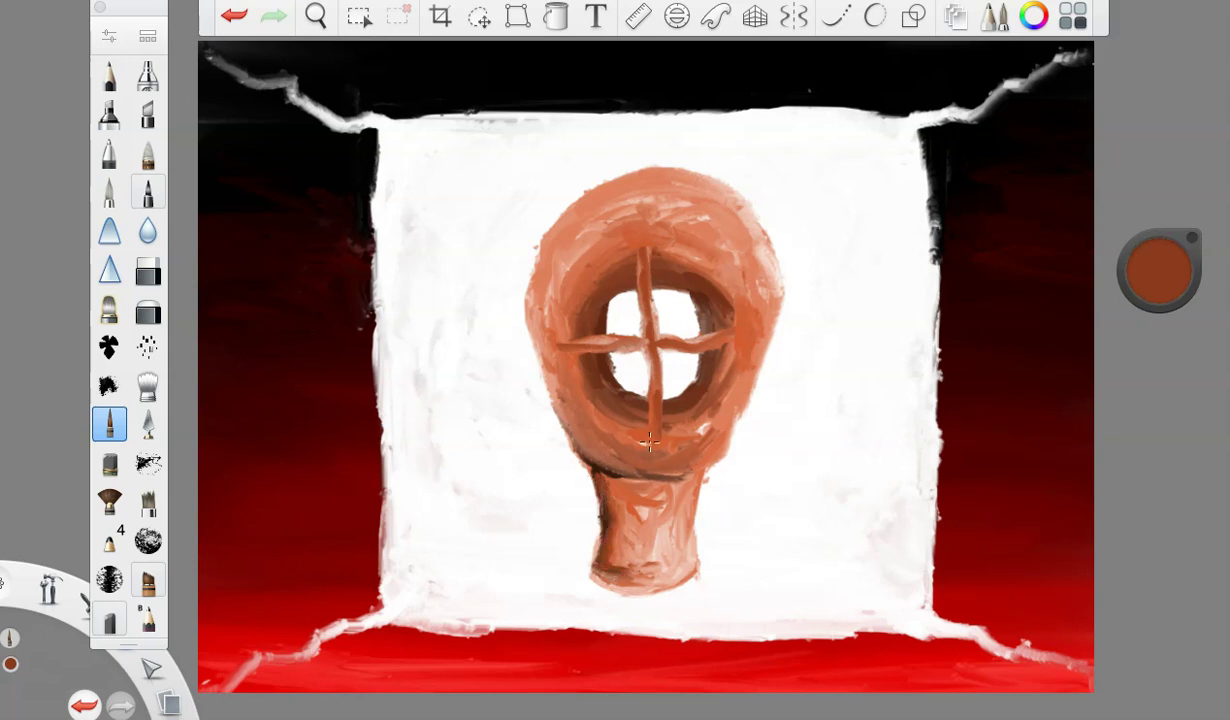
# - Paint two white eyes above the opening, and add a black pupil to each
pyautogui.click(1180, 276)
pyautogui.moveTo(535, 240)
pyautogui.mouseDown()
pyautogui.moveTo(570, 210)
pyautogui.moveTo(558, 248)
pyautogui.moveTo(552, 232)
pyautogui.moveTo(565, 225)
pyautogui.moveTo(575, 257)
pyautogui.mouseUp()
pyautogui.moveTo(693, 208)
pyautogui.mouseDown()
pyautogui.moveTo(710, 225)
pyautogui.moveTo(700, 238)
pyautogui.moveTo(690, 215)
pyautogui.moveTo(683, 232)
pyautogui.moveTo(662, 212)
pyautogui.moveTo(690, 218)
pyautogui.moveTo(712, 250)
pyautogui.mouseUp()
pyautogui.moveTo(585, 220); pyautogui.dragTo(572, 226)
pyautogui.moveTo(1159, 290); pyautogui.dragTo(1156, 362)
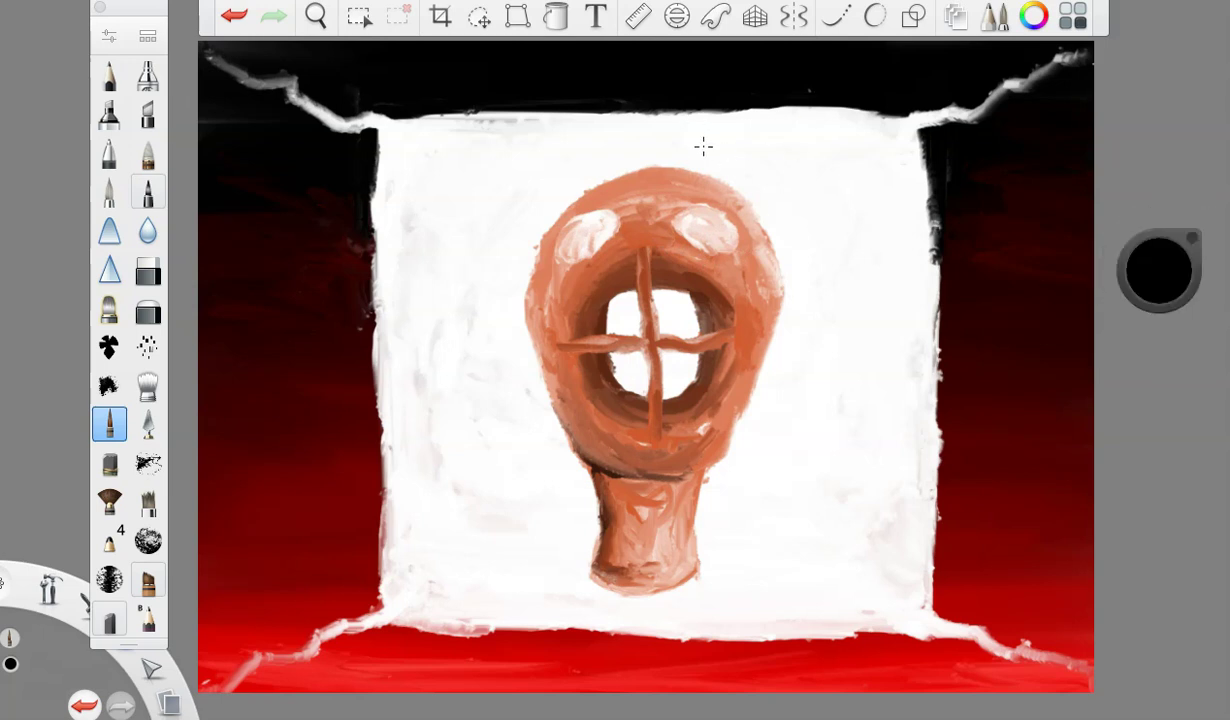
pyautogui.moveTo(590, 226); pyautogui.dragTo(698, 226)
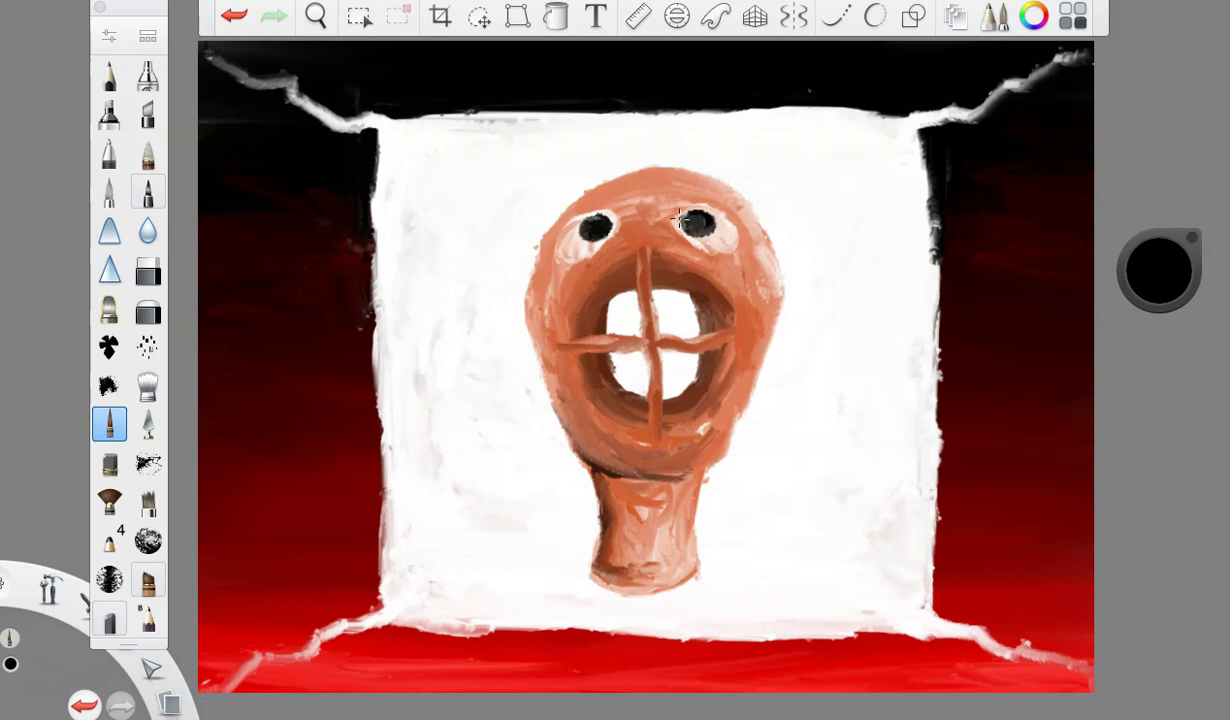
# - Paint two vertical bright red strips hanging from the mouth opening to the chin with the brush size at 16.3
pyautogui.click(1156, 268)
pyautogui.click(1203, 274)
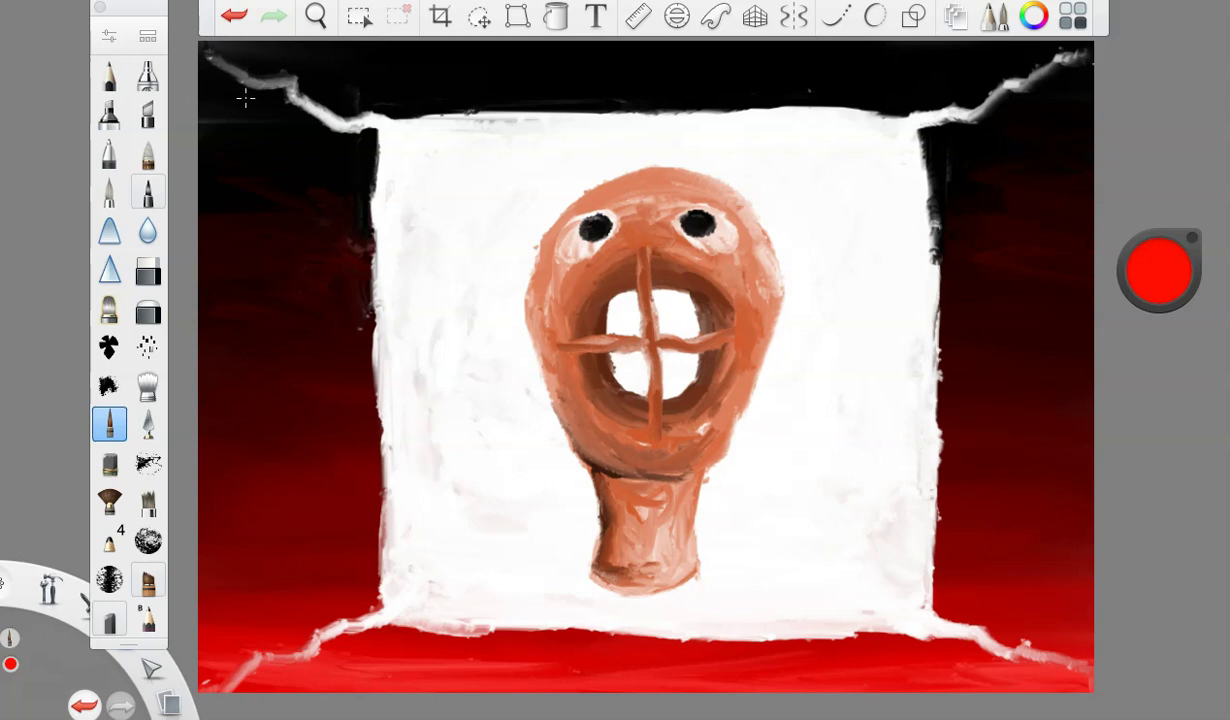
pyautogui.click(109, 39)
pyautogui.moveTo(251, 328); pyautogui.dragTo(245, 329)
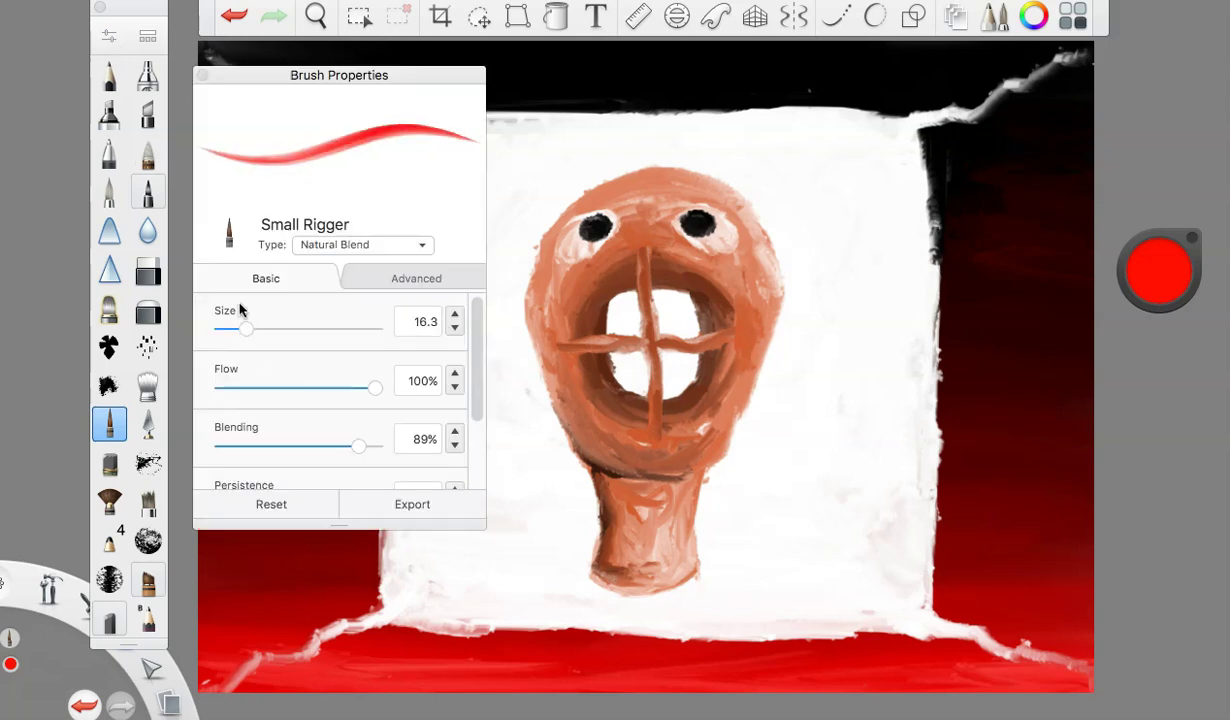
pyautogui.click(201, 75)
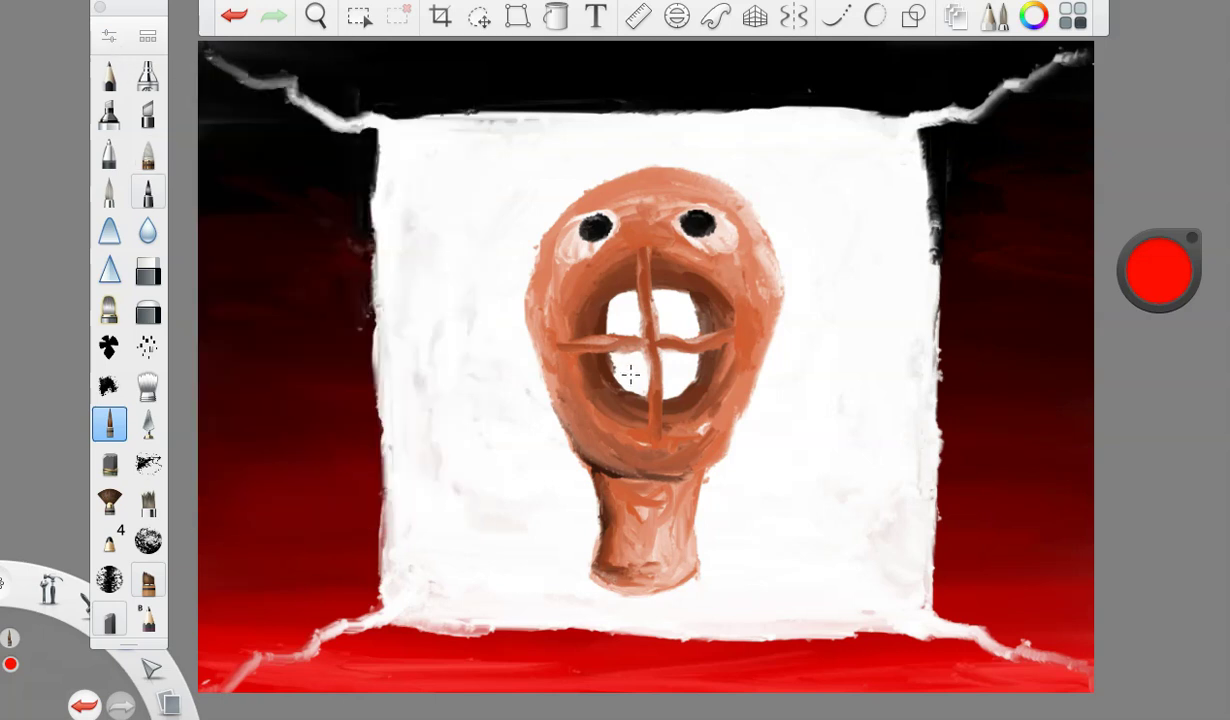
pyautogui.moveTo(632, 380); pyautogui.dragTo(621, 472)
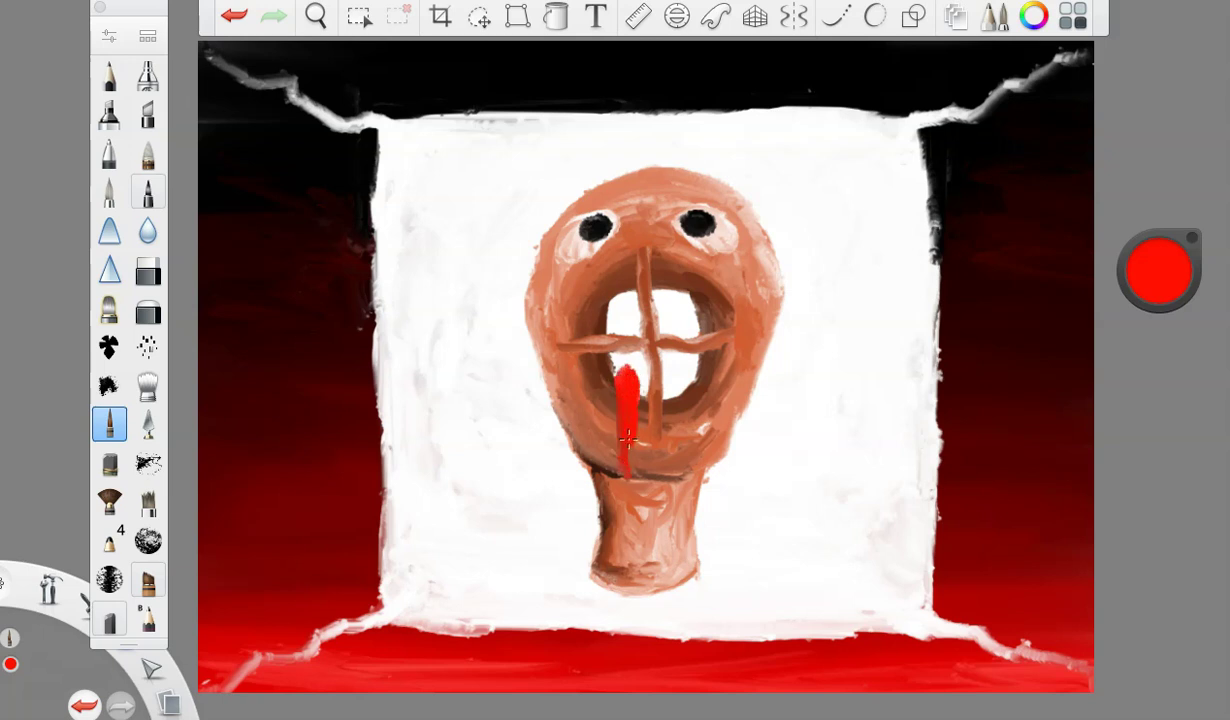
pyautogui.moveTo(674, 366); pyautogui.dragTo(676, 485)
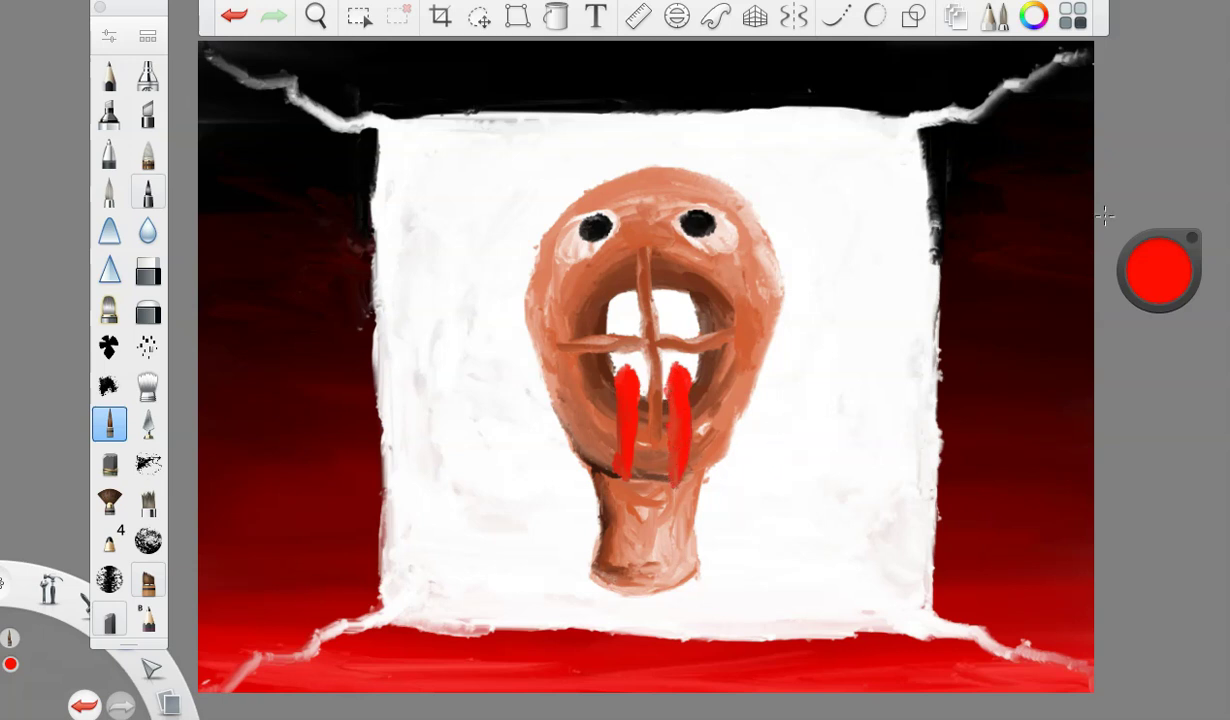
# - Add lighter red highlights along both hanging red strips
pyautogui.moveTo(1112, 264); pyautogui.dragTo(1110, 110)
pyautogui.moveTo(620, 375); pyautogui.dragTo(620, 462)
pyautogui.moveTo(684, 368); pyautogui.dragTo(687, 462)
pyautogui.moveTo(1149, 313); pyautogui.dragTo(1162, 350)
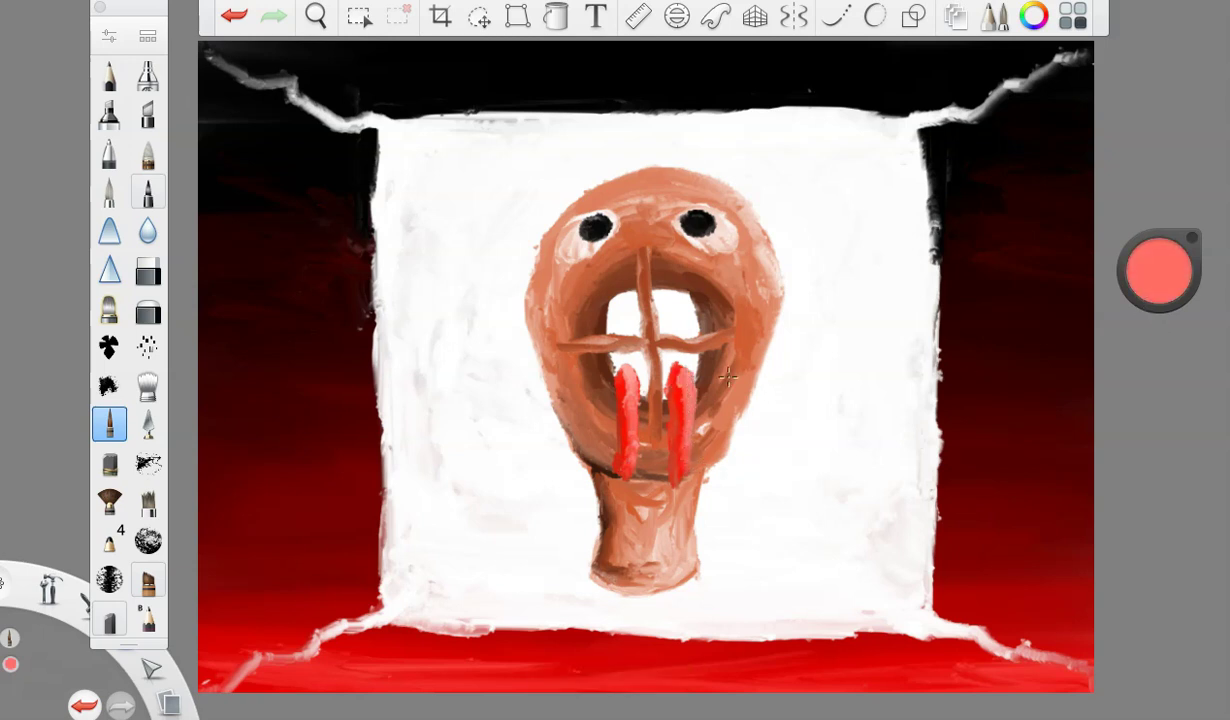
pyautogui.moveTo(622, 370); pyautogui.dragTo(622, 450)
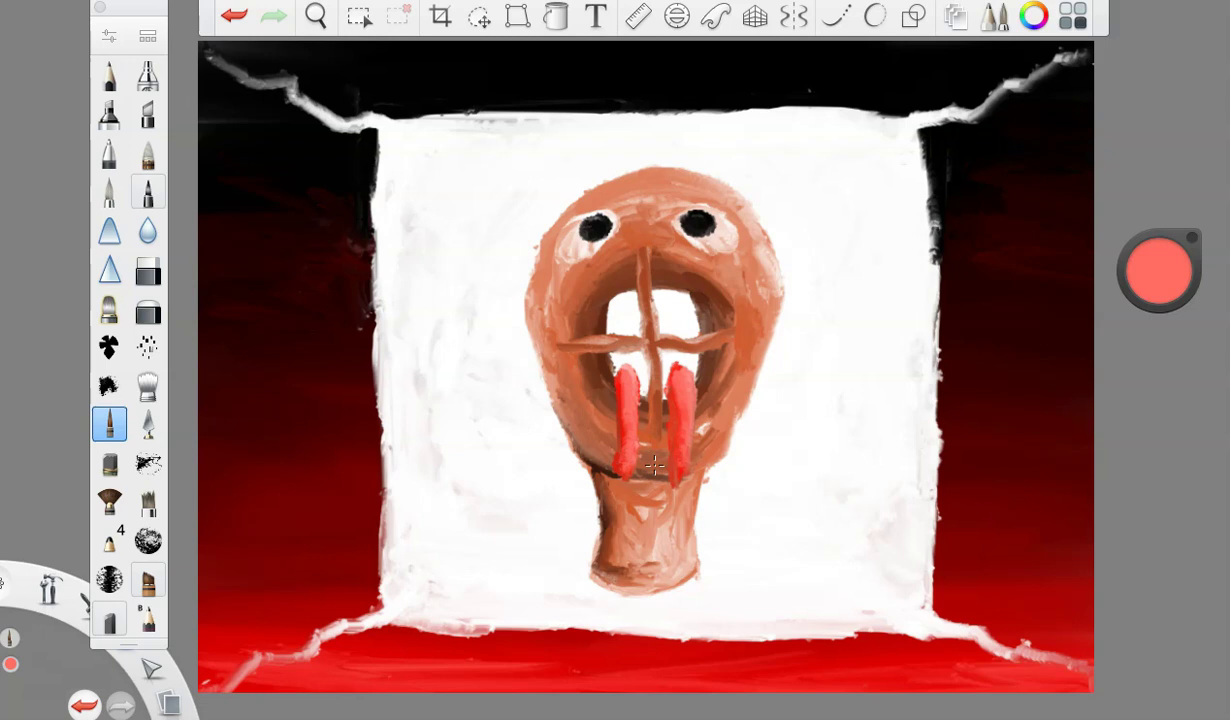
# - Blend pale pink-white highlights into the upper ends of both hanging red strips inside the mouth opening
pyautogui.moveTo(1158, 275); pyautogui.dragTo(1094, 93)
pyautogui.moveTo(1158, 270); pyautogui.dragTo(1127, 292)
pyautogui.moveTo(624, 368); pyautogui.dragTo(684, 368)
pyautogui.moveTo(1134, 287); pyautogui.dragTo(1126, 350)
pyautogui.moveTo(680, 376)
pyautogui.mouseDown()
pyautogui.moveTo(614, 381)
pyautogui.moveTo(621, 369)
pyautogui.moveTo(626, 403)
pyautogui.mouseUp()
# - Paint thin, branching bright red drips from the ends of both strips down the neck with the brush size at 8.5
pyautogui.moveTo(1163, 297); pyautogui.dragTo(1165, 412)
pyautogui.click(1154, 280)
pyautogui.click(1191, 272)
pyautogui.moveTo(621, 468); pyautogui.dragTo(617, 550)
pyautogui.click(240, 18)
pyautogui.click(107, 38)
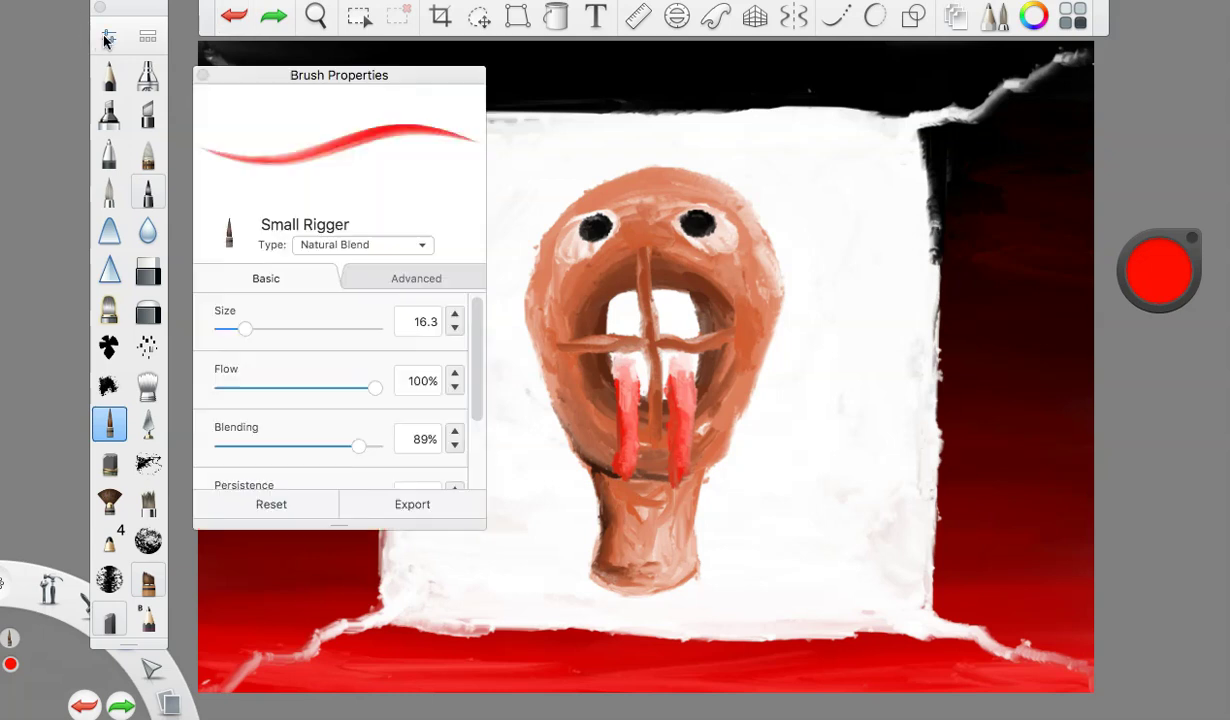
pyautogui.moveTo(234, 327); pyautogui.dragTo(233, 328)
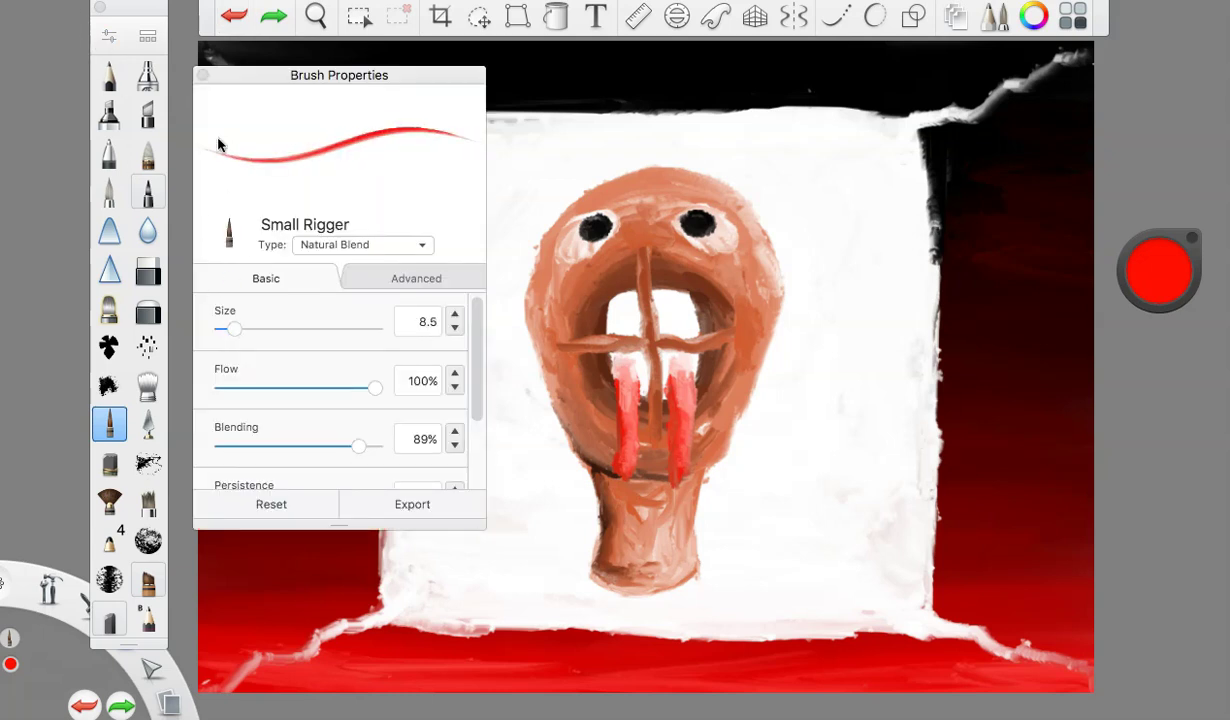
pyautogui.click(203, 75)
pyautogui.moveTo(624, 455); pyautogui.dragTo(618, 540)
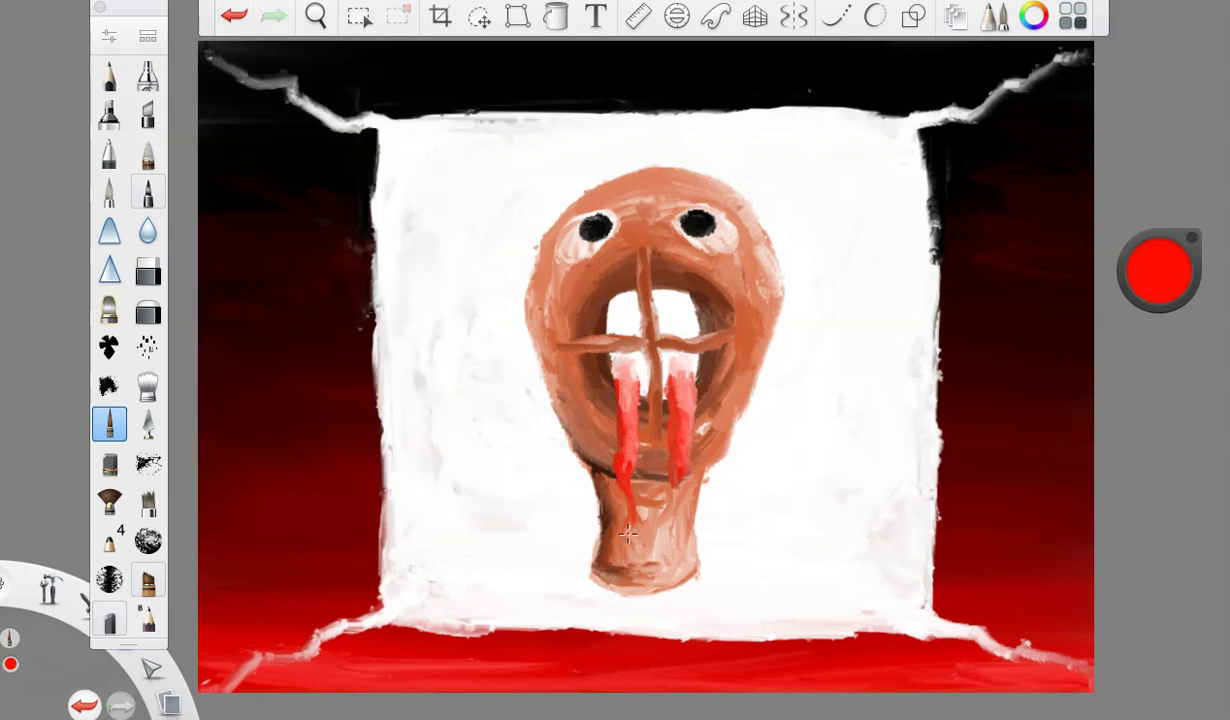
pyautogui.moveTo(681, 492); pyautogui.dragTo(666, 562)
pyautogui.moveTo(679, 470); pyautogui.dragTo(671, 565)
pyautogui.moveTo(627, 462); pyautogui.dragTo(609, 525)
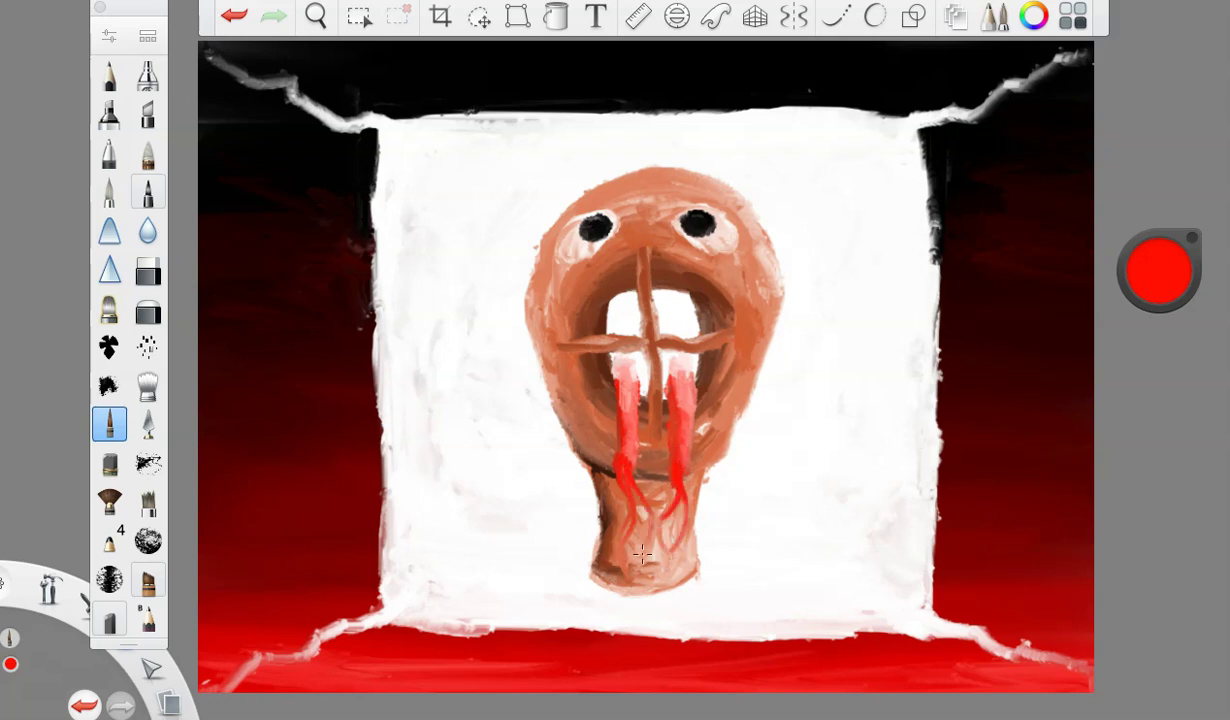
pyautogui.click(1166, 275)
pyautogui.click(1200, 259)
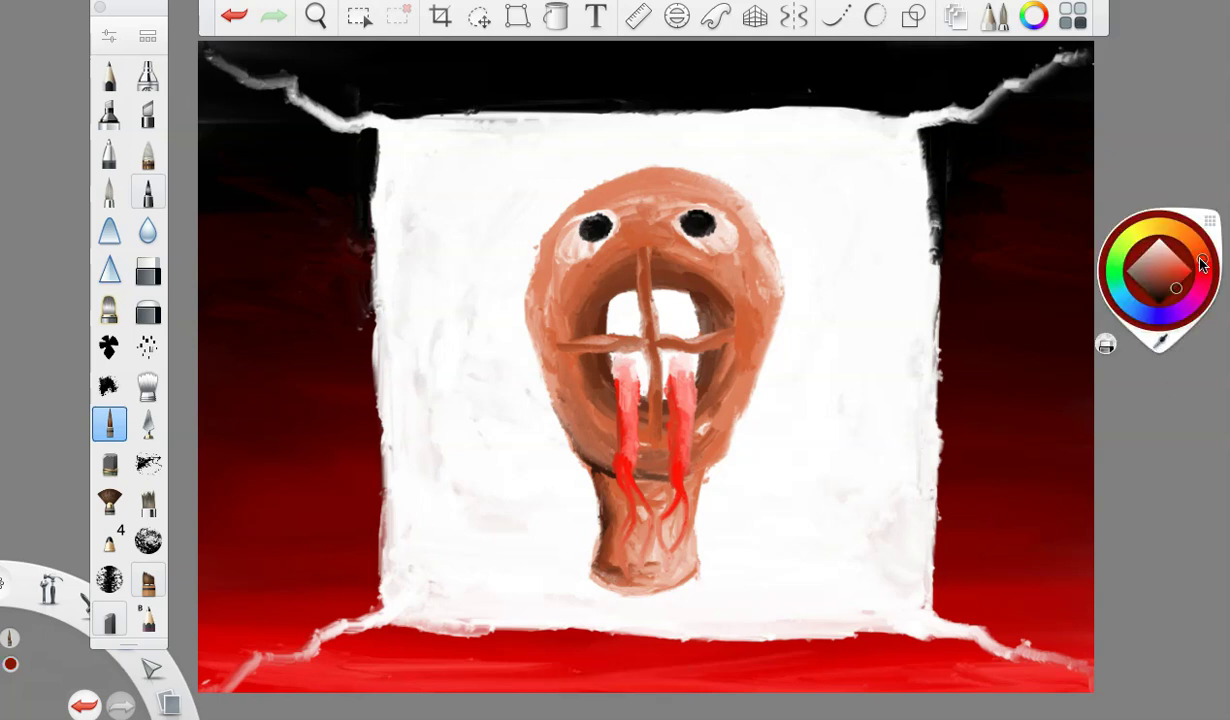
pyautogui.click(1173, 269)
pyautogui.click(1181, 425)
pyautogui.moveTo(1158, 293); pyautogui.dragTo(1155, 485)
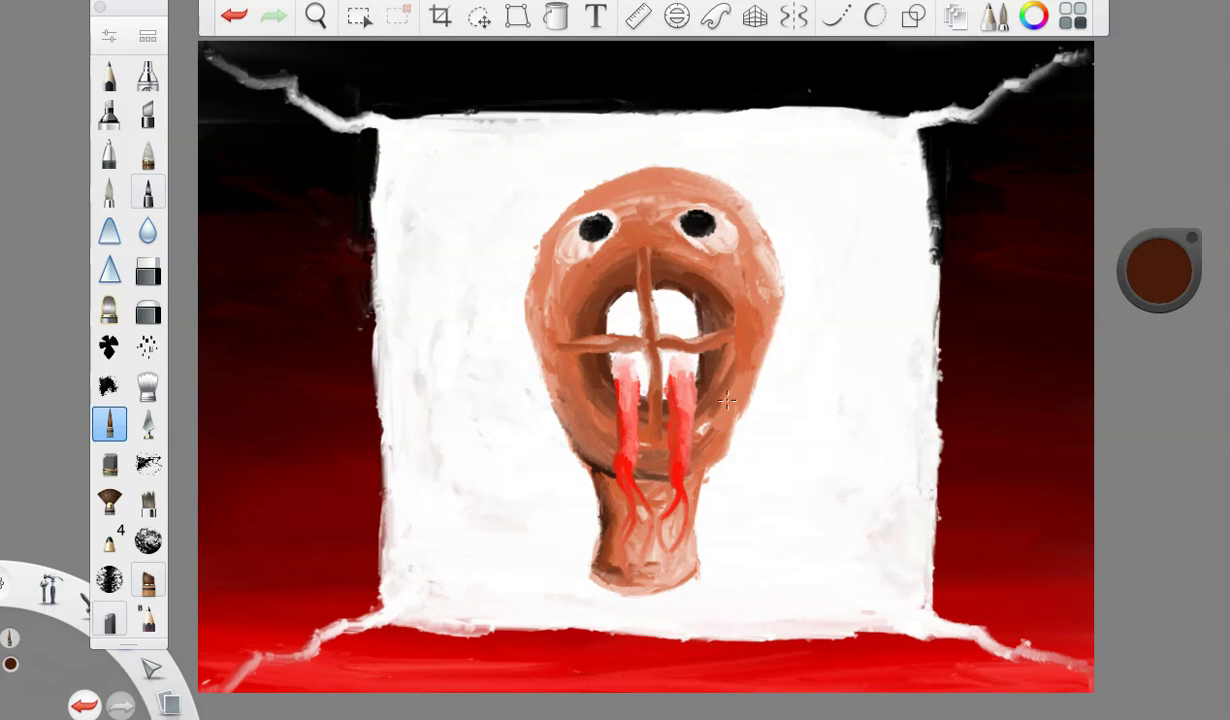
# - Paint a bright blue iris inside each black pupil, and touch up the upper edge of the left eye with light blue
pyautogui.click(1166, 285)
pyautogui.click(1157, 316)
pyautogui.click(1192, 270)
pyautogui.moveTo(602, 222); pyautogui.dragTo(598, 227)
pyautogui.moveTo(694, 220); pyautogui.dragTo(700, 224)
pyautogui.moveTo(1180, 292); pyautogui.dragTo(1180, 250)
pyautogui.moveTo(588, 205)
pyautogui.mouseDown()
pyautogui.moveTo(580, 228)
pyautogui.moveTo(580, 210)
pyautogui.mouseUp()
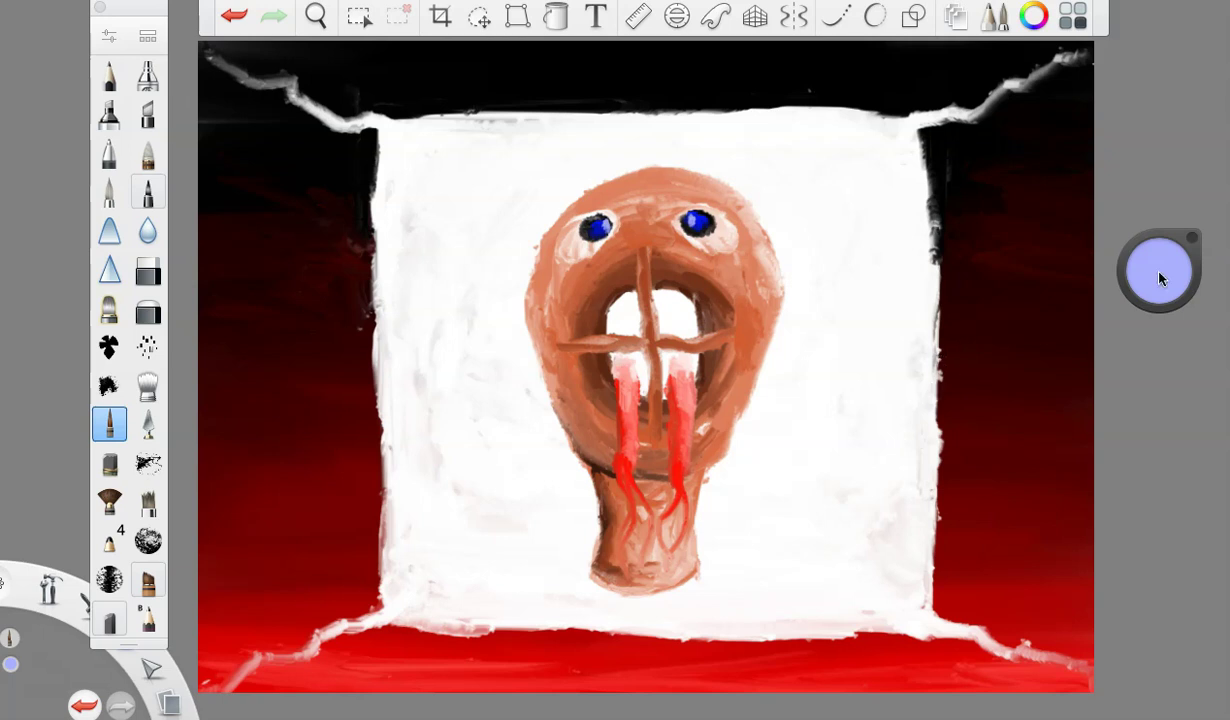
# - Paint white beneath both eyes and extend it in thin curved streaks down both sides of the face
pyautogui.moveTo(1160, 279); pyautogui.dragTo(1156, 190)
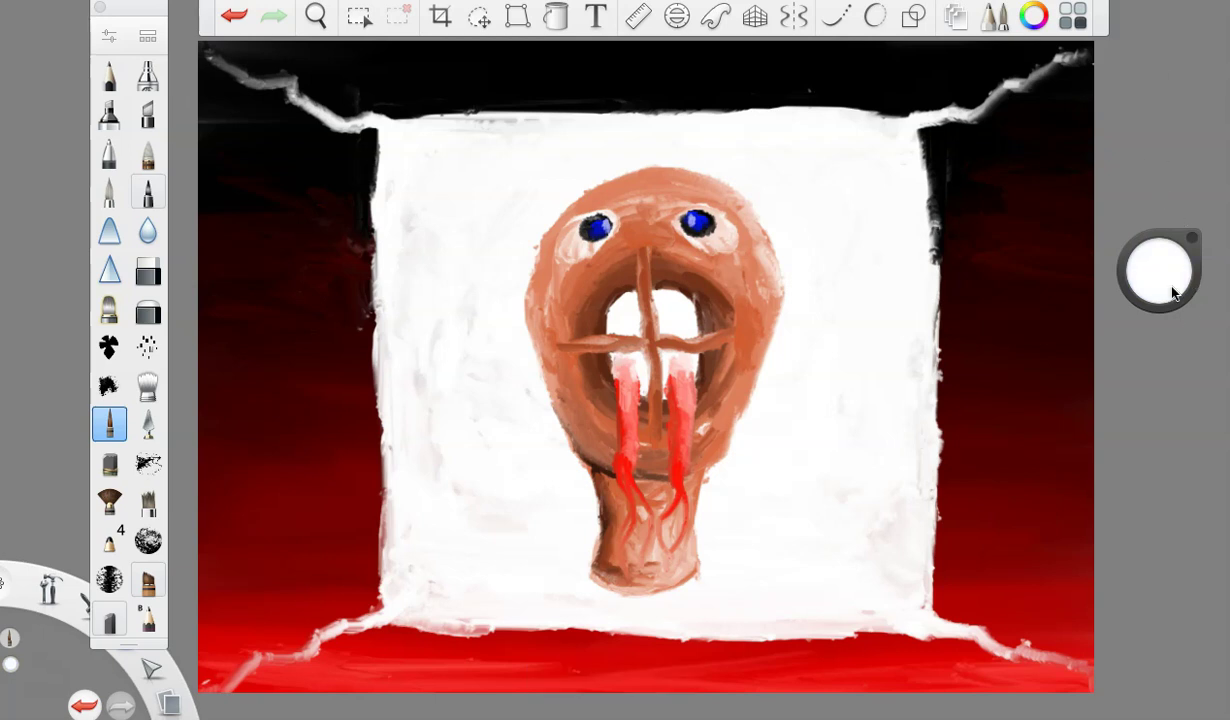
pyautogui.moveTo(572, 232); pyautogui.dragTo(568, 256)
pyautogui.moveTo(732, 236); pyautogui.dragTo(715, 247)
pyautogui.moveTo(578, 247); pyautogui.dragTo(534, 292)
pyautogui.moveTo(540, 246); pyautogui.dragTo(526, 330)
pyautogui.moveTo(720, 243)
pyautogui.mouseDown()
pyautogui.moveTo(758, 328)
pyautogui.moveTo(752, 347)
pyautogui.mouseUp()
pyautogui.moveTo(568, 248)
pyautogui.mouseDown()
pyautogui.moveTo(548, 342)
pyautogui.moveTo(561, 385)
pyautogui.mouseUp()
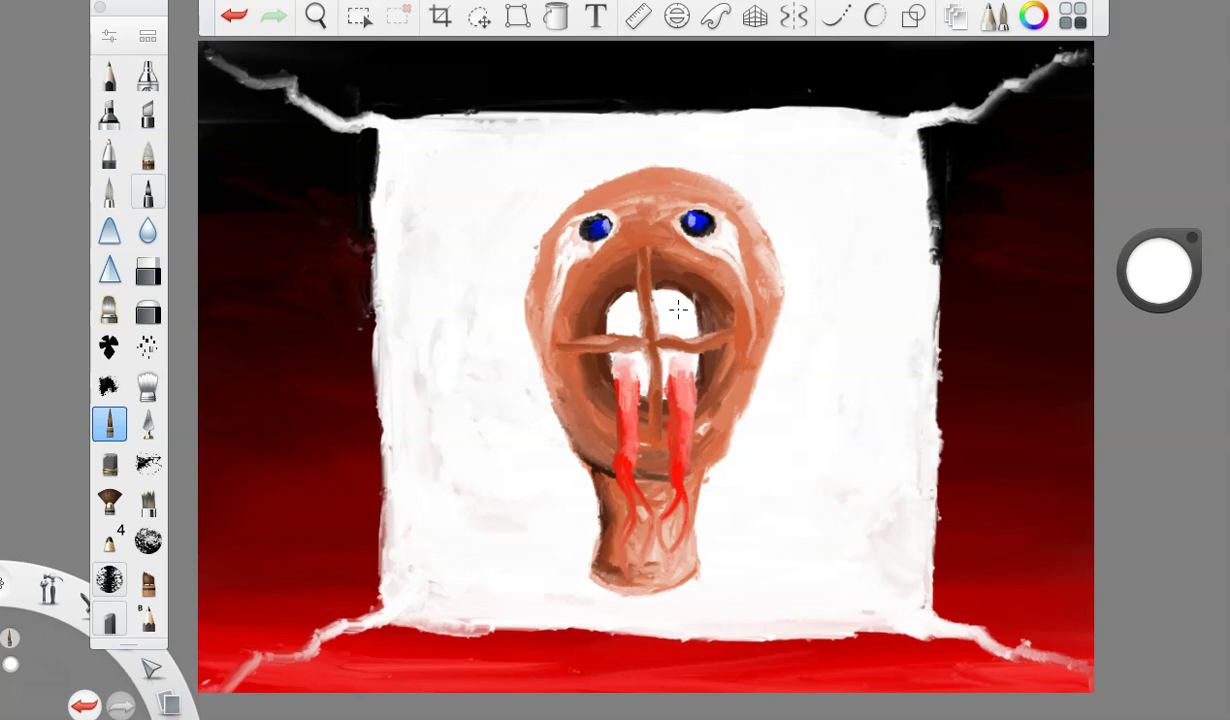
# - Shade the left edges of both hanging strips with dark red, and lighten the left strip's upper end with pale pink
pyautogui.moveTo(1168, 279)
pyautogui.click(1205, 268)
pyautogui.moveTo(1190, 273); pyautogui.dragTo(1183, 301)
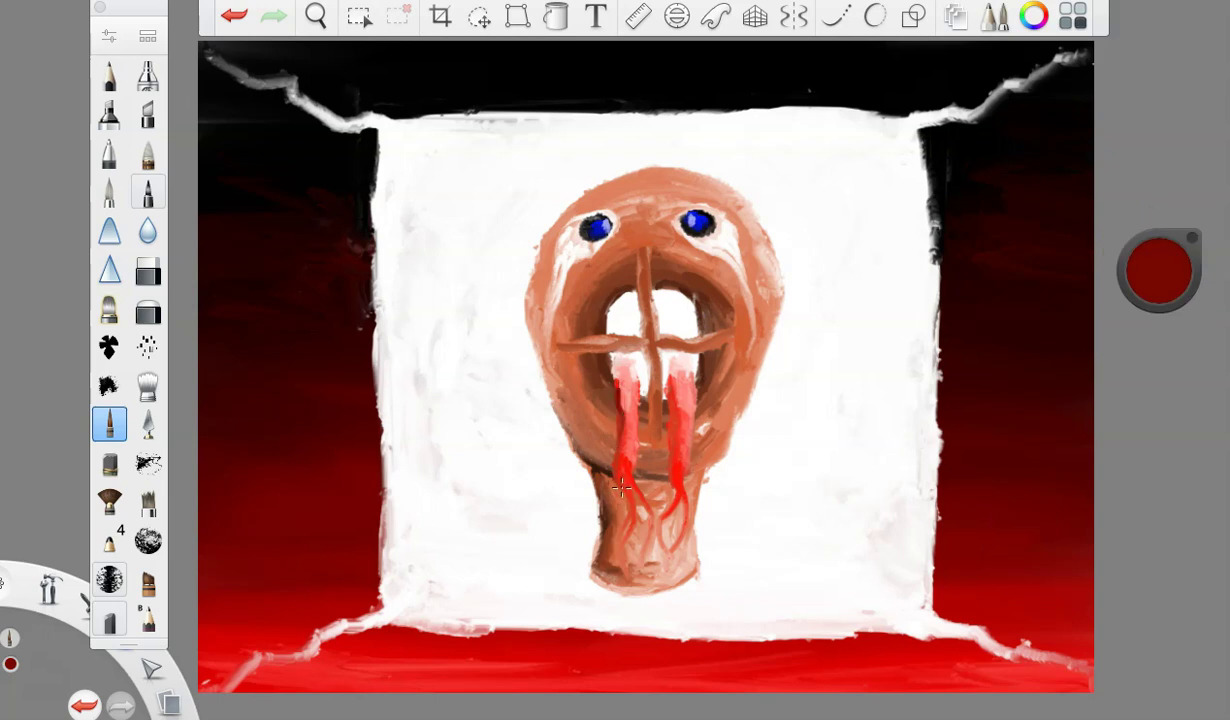
pyautogui.moveTo(670, 385); pyautogui.dragTo(667, 469)
pyautogui.moveTo(617, 383)
pyautogui.mouseDown()
pyautogui.moveTo(625, 437)
pyautogui.moveTo(610, 488)
pyautogui.moveTo(642, 485)
pyautogui.mouseUp()
pyautogui.moveTo(1156, 258); pyautogui.dragTo(1155, 153)
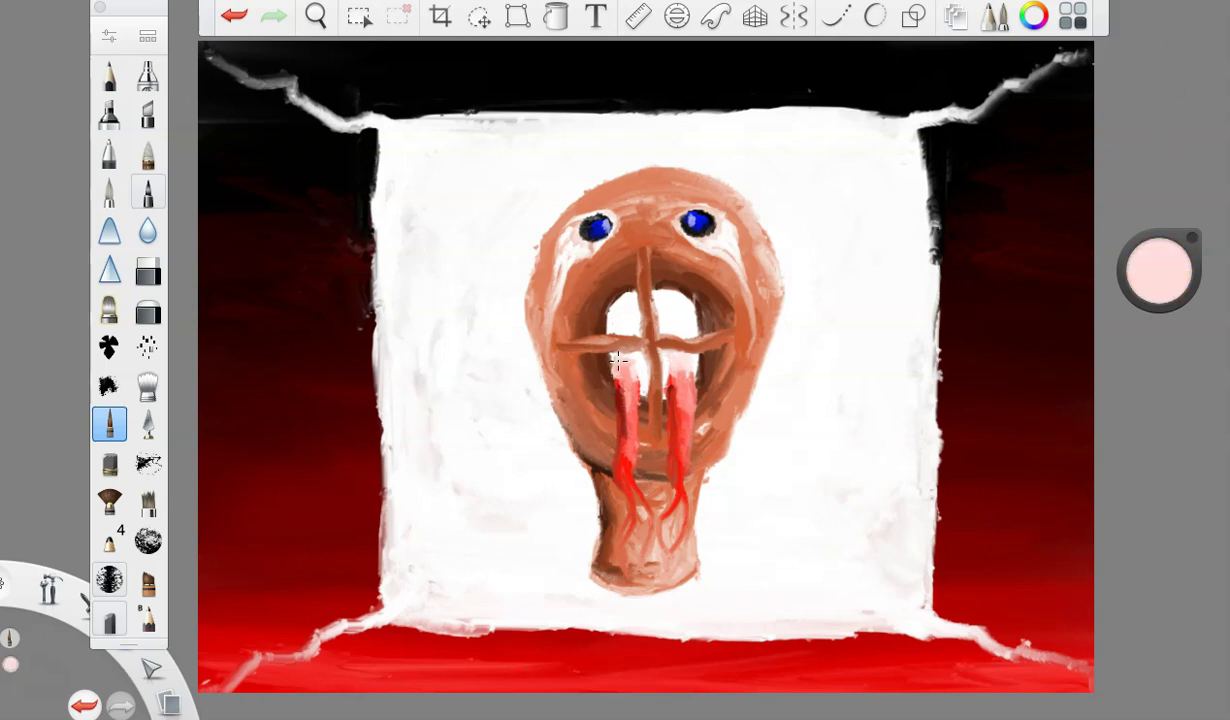
pyautogui.moveTo(616, 364); pyautogui.dragTo(631, 376)
# - Paint a thin orange strand from each side of the head down over the white area with a slightly larger brush
pyautogui.click(1162, 274)
pyautogui.click(1159, 344)
pyautogui.click(744, 317)
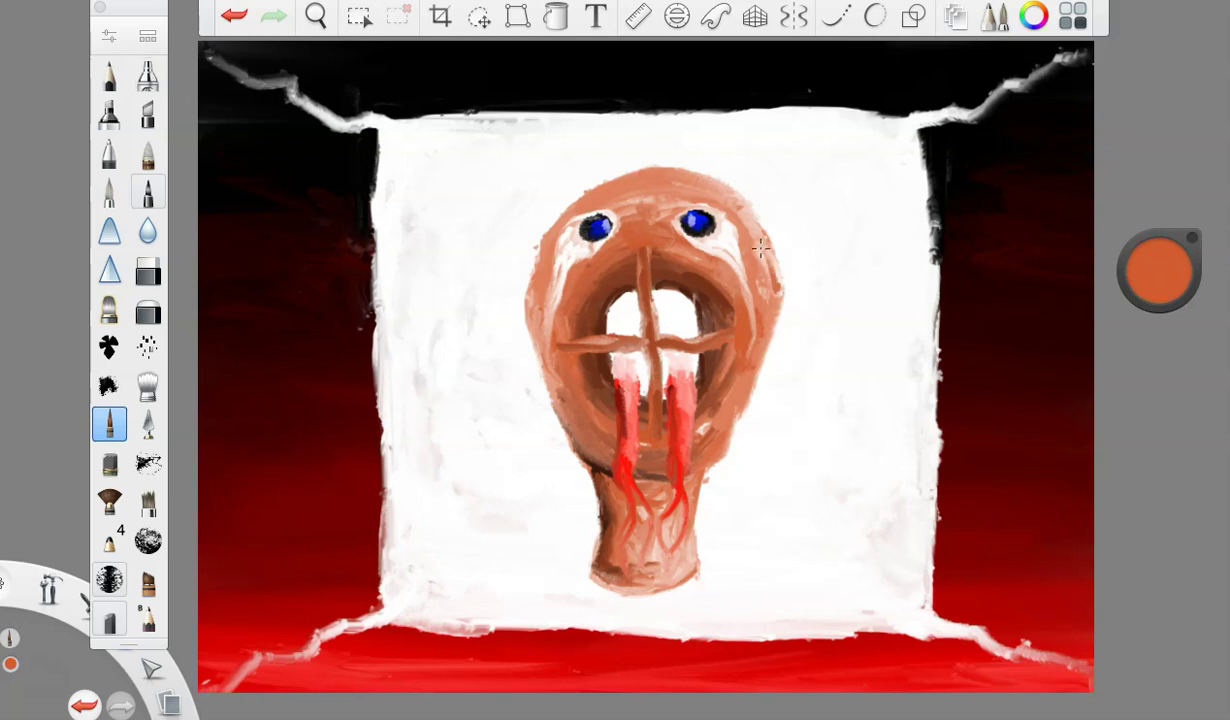
pyautogui.click(108, 36)
pyautogui.moveTo(236, 329); pyautogui.dragTo(240, 333)
pyautogui.click(202, 75)
pyautogui.moveTo(535, 300); pyautogui.dragTo(552, 515)
pyautogui.moveTo(760, 297); pyautogui.dragTo(752, 515)
# - Add light orange highlights along the outer left and right edges of the head
pyautogui.moveTo(1162, 266); pyautogui.dragTo(914, 189)
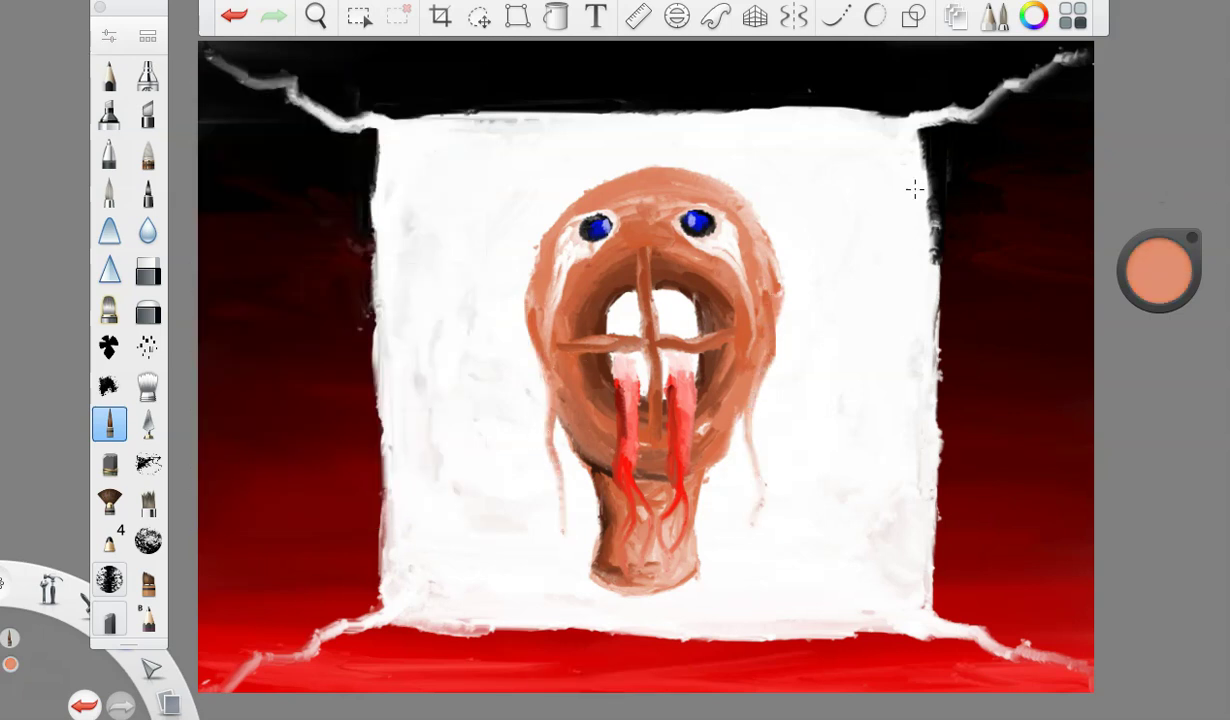
pyautogui.moveTo(762, 316); pyautogui.dragTo(764, 262)
pyautogui.moveTo(528, 330); pyautogui.dragTo(539, 273)
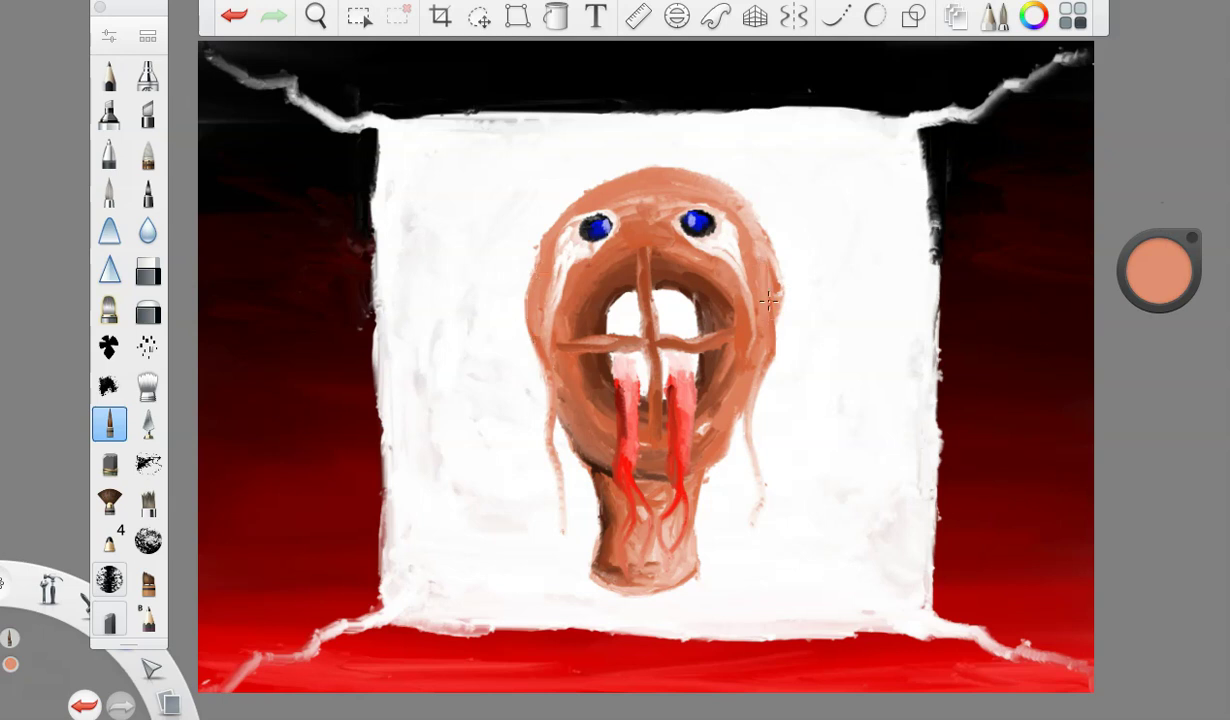